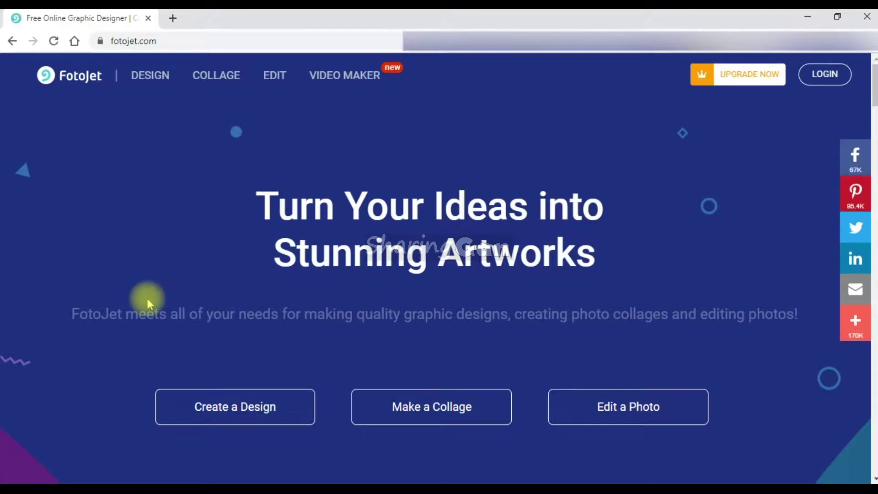
# Start a new blank design in the YouTube Thumbnail format from the Social Media Header category
pyautogui.click(240, 417)
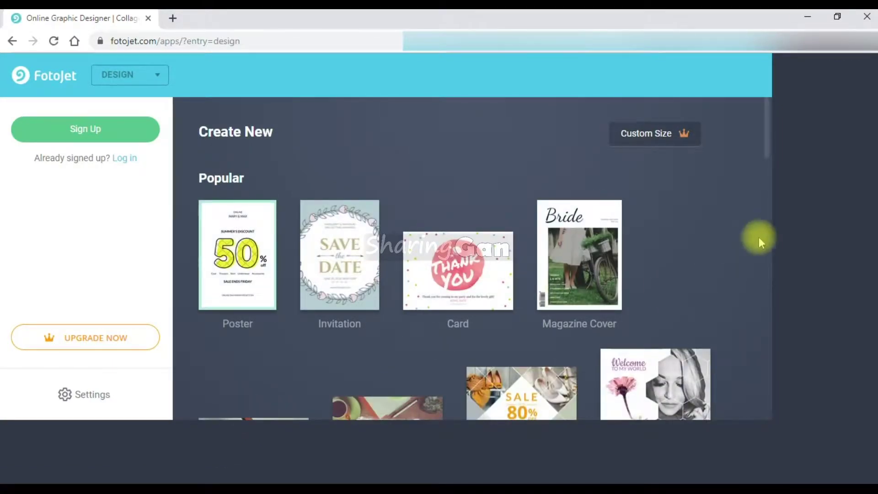
pyautogui.moveTo(768, 153); pyautogui.dragTo(768, 297)
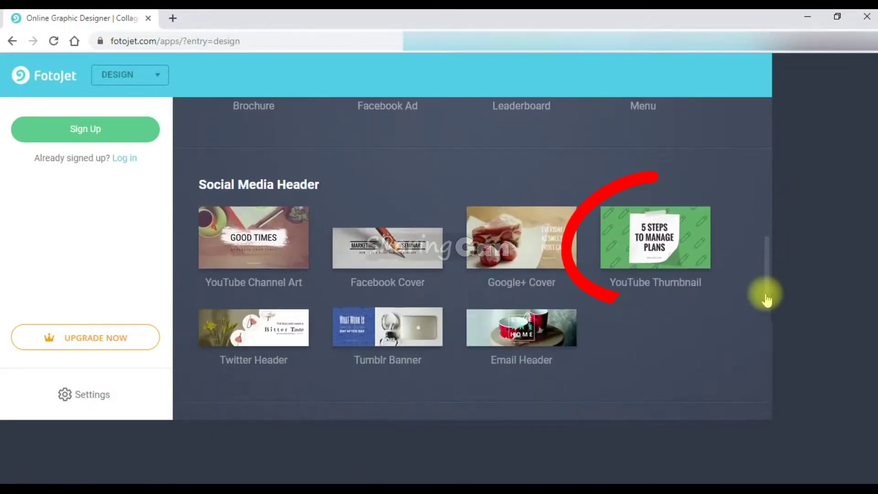
pyautogui.click(694, 259)
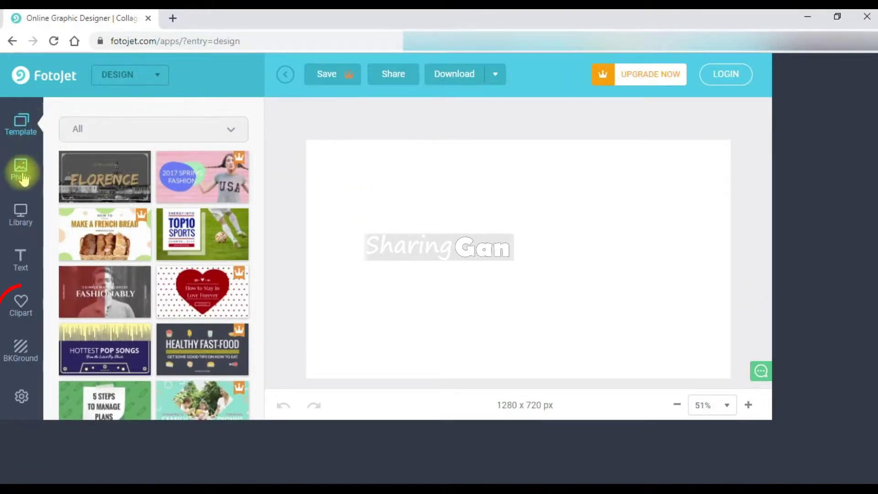
# Add a solid square from the Solid Shape clipart to the blank canvas
pyautogui.click(23, 307)
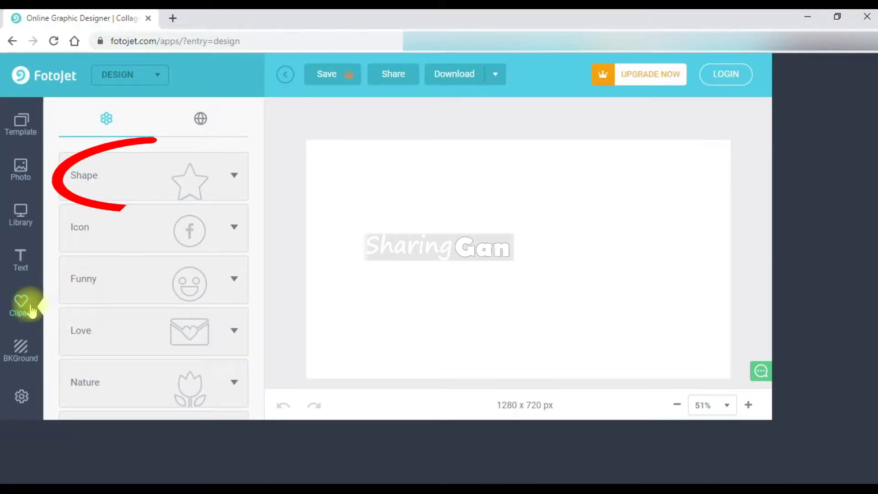
pyautogui.click(234, 176)
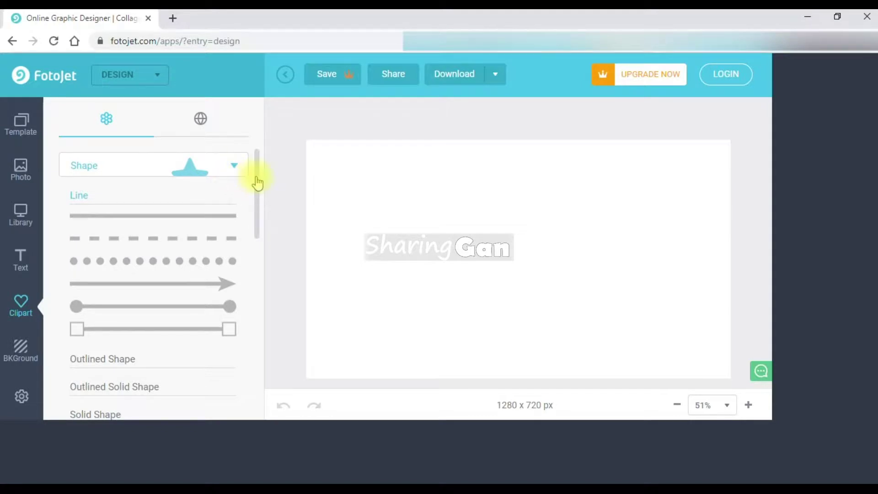
pyautogui.moveTo(257, 182); pyautogui.dragTo(258, 253)
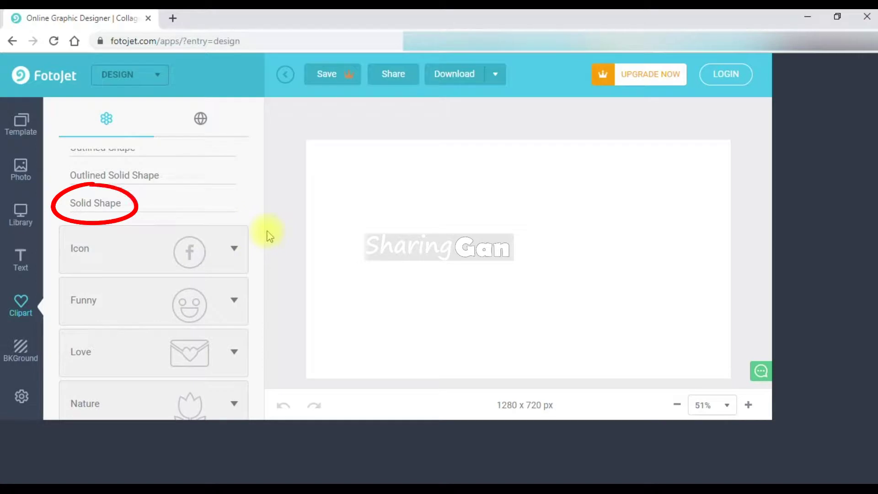
pyautogui.click(111, 208)
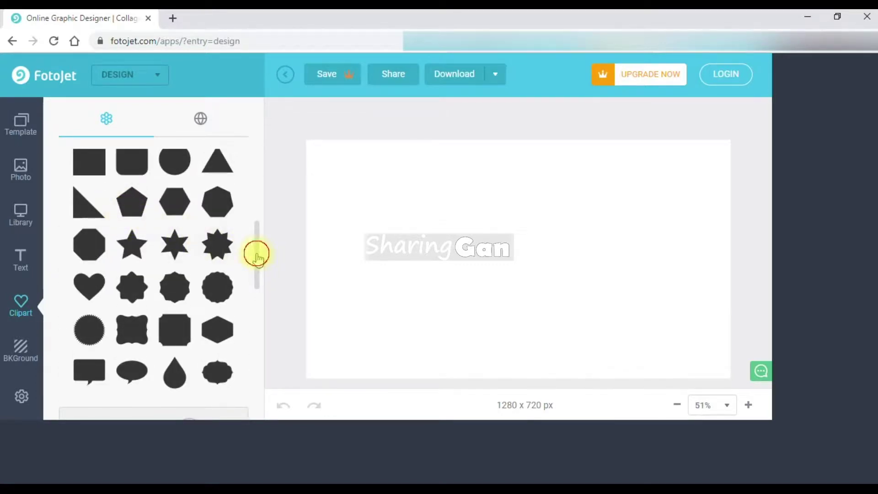
pyautogui.scroll(1, 257, 251)
pyautogui.scroll(1, 257, 242)
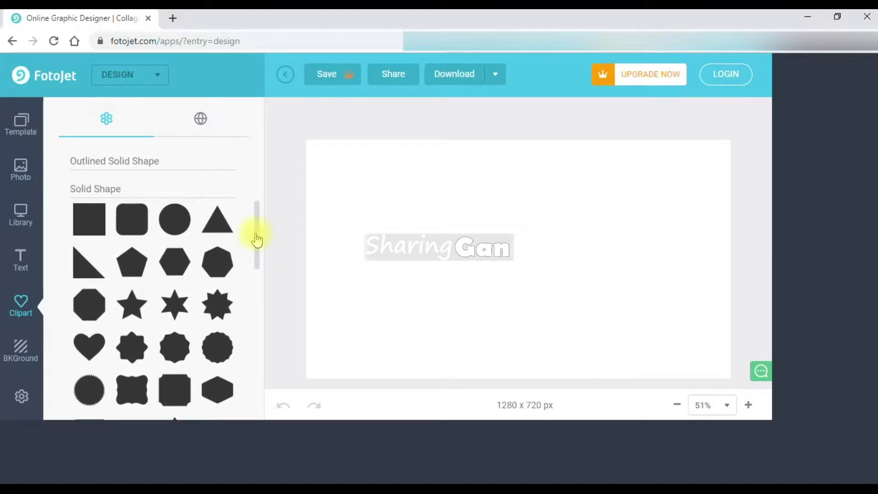
pyautogui.scroll(1, 255, 233)
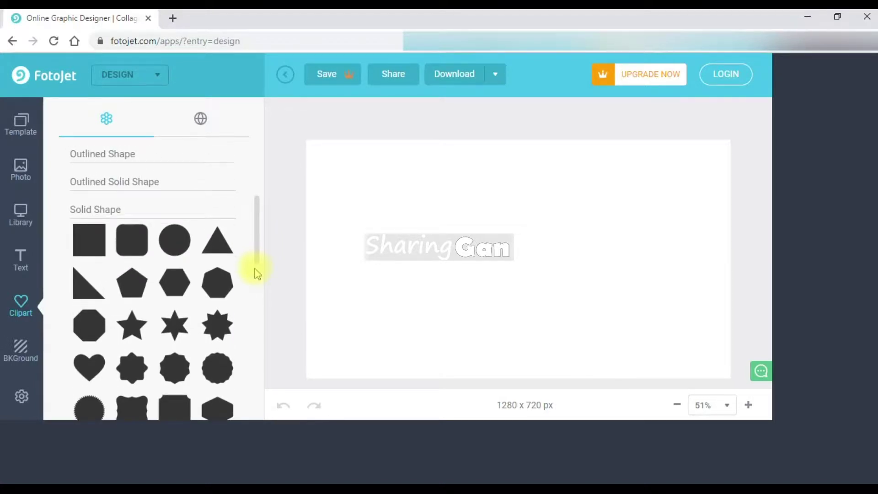
pyautogui.click(103, 253)
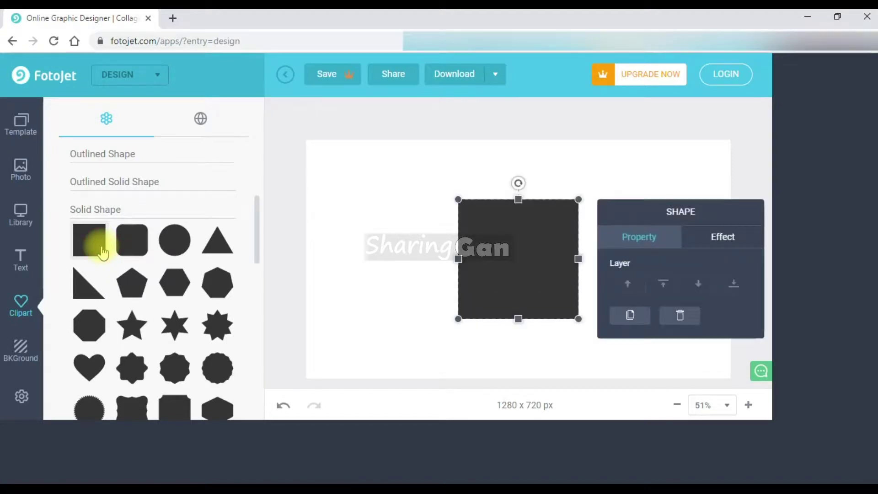
# Stretch the dark square on all four sides so it covers the entire canvas
pyautogui.moveTo(458, 259); pyautogui.dragTo(304, 255)
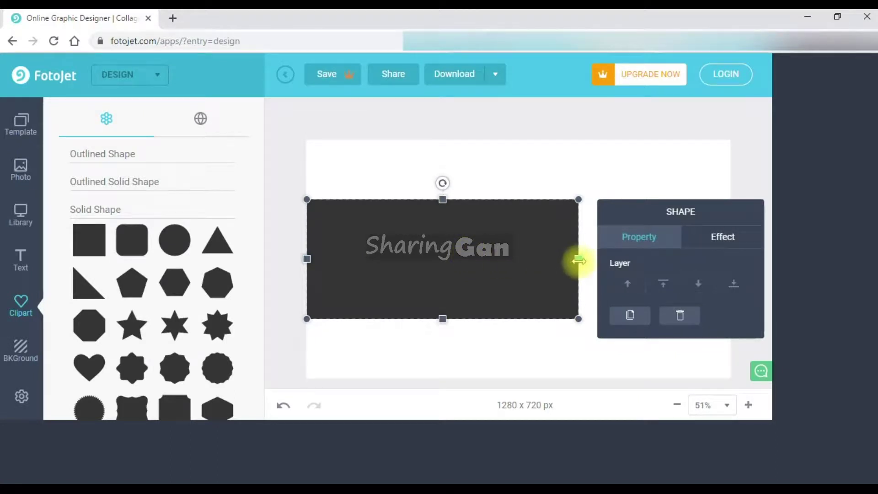
pyautogui.moveTo(578, 259); pyautogui.dragTo(729, 258)
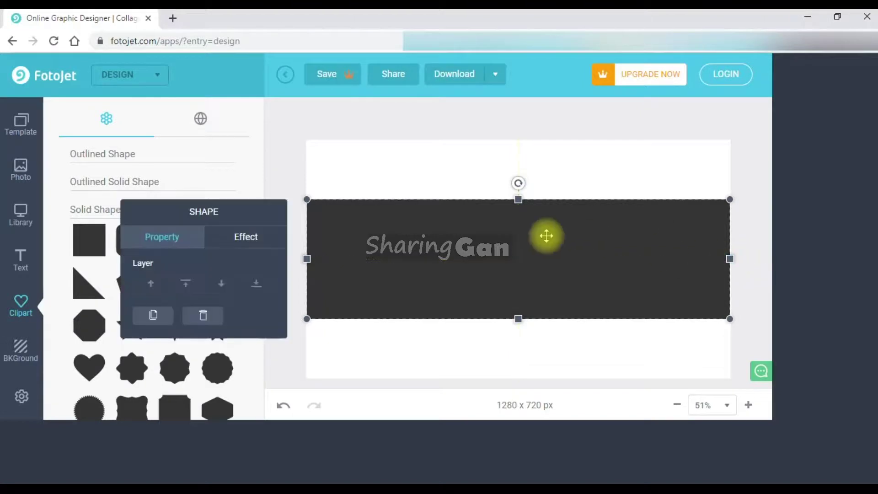
pyautogui.moveTo(518, 199); pyautogui.dragTo(517, 141)
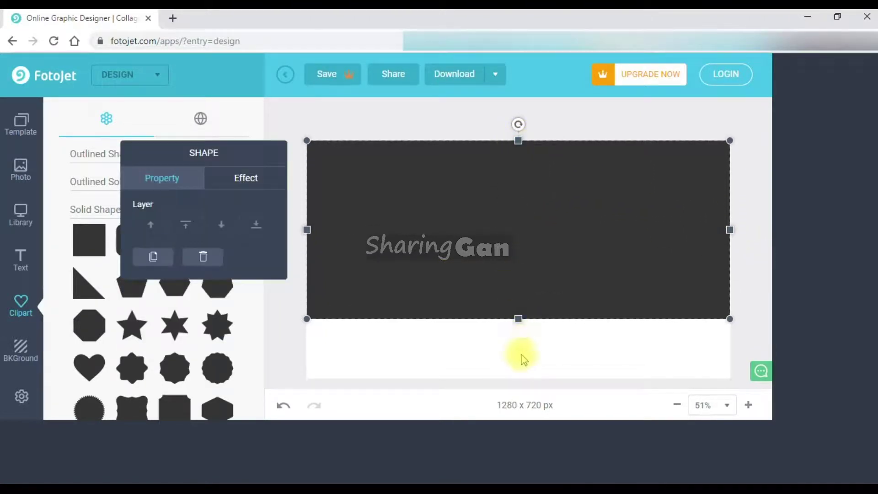
pyautogui.moveTo(518, 319); pyautogui.dragTo(512, 377)
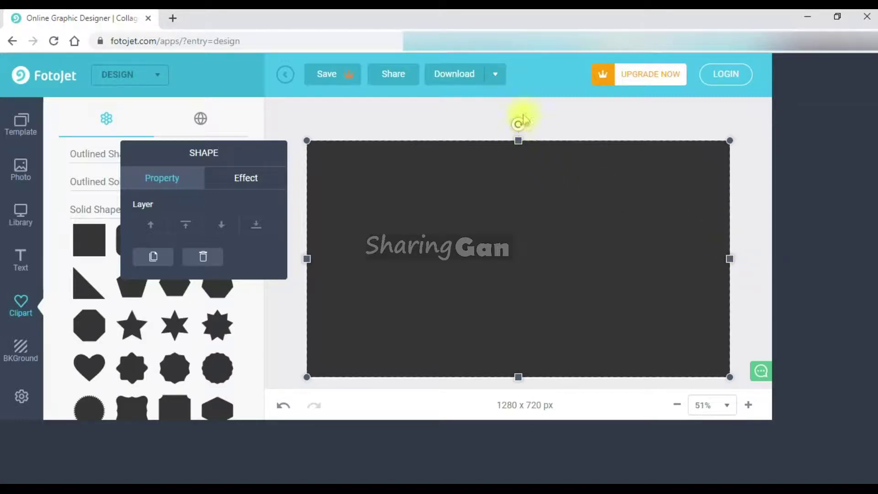
# Set up the design's download in PNG format with Transparent Background enabled
pyautogui.click(499, 80)
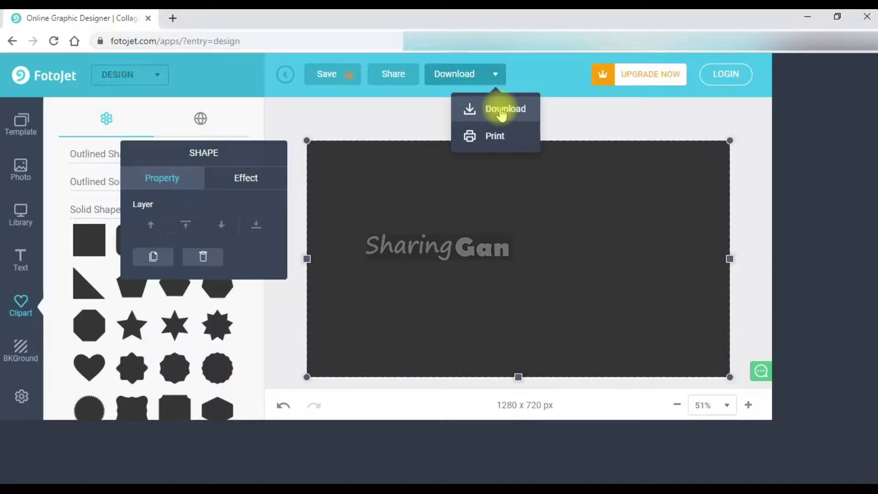
pyautogui.click(501, 111)
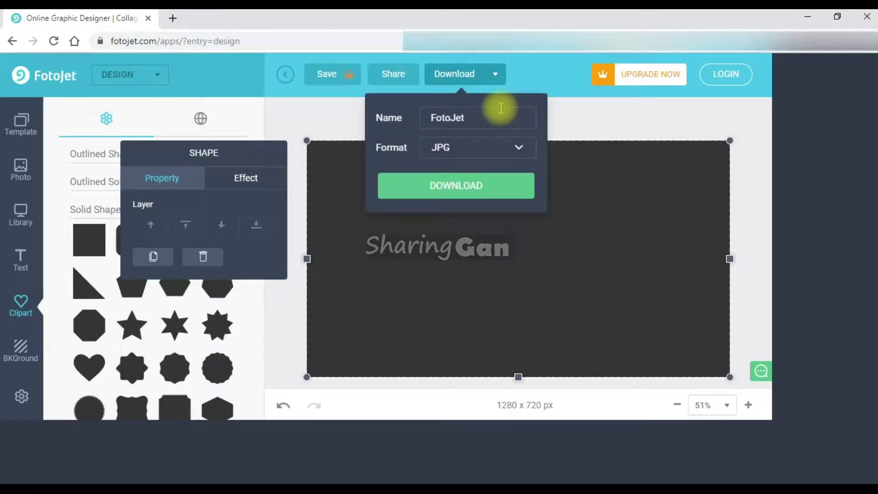
pyautogui.click(521, 150)
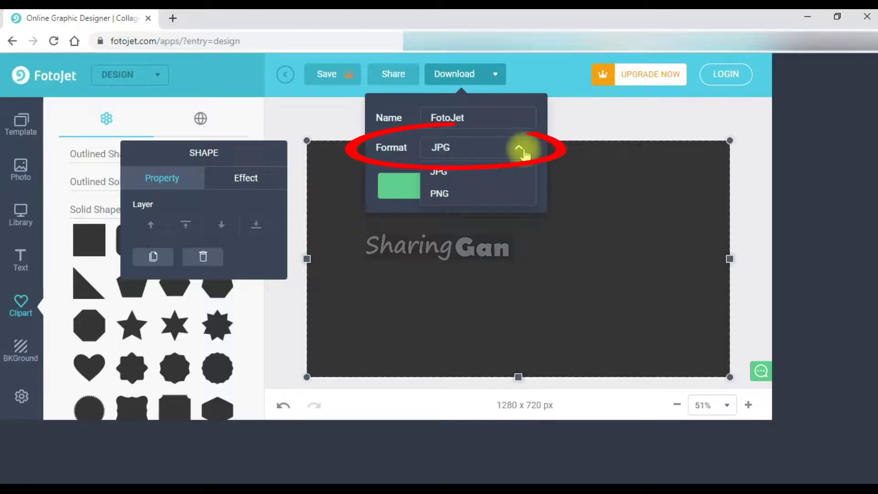
pyautogui.click(438, 195)
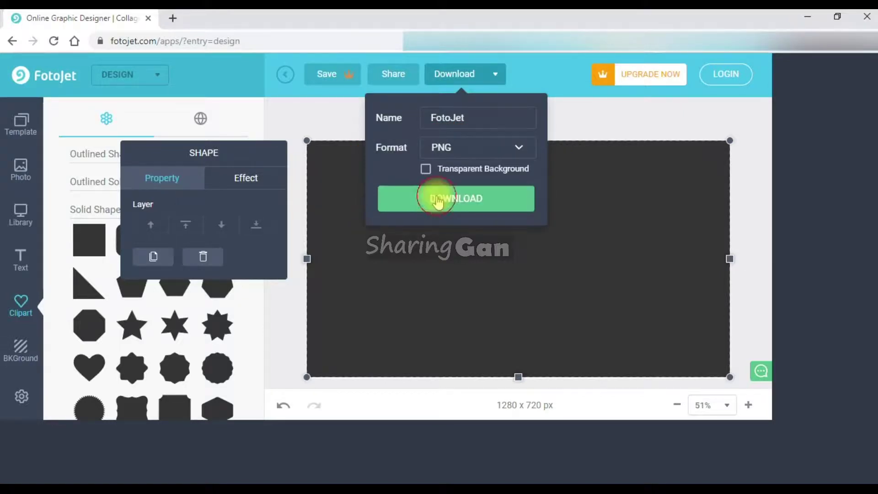
pyautogui.click(426, 170)
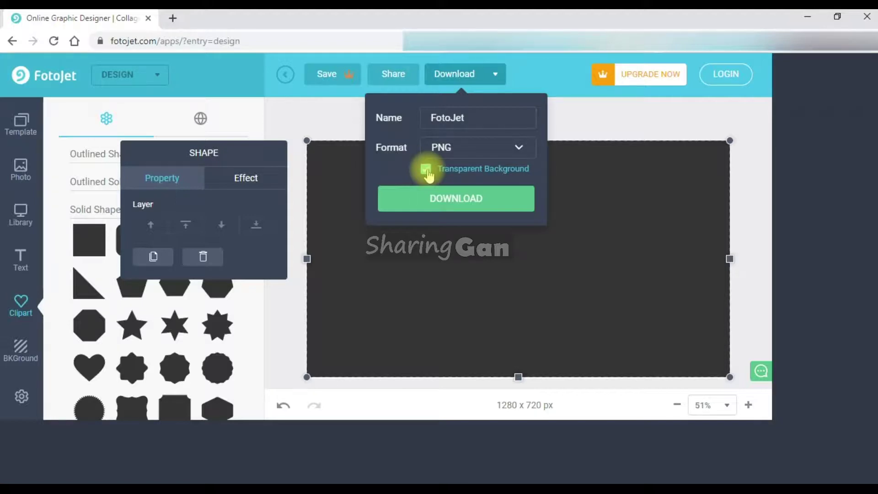
# Download the design for free as FotoJet.png to the Desktop and move its icon to the middle of the desktop
pyautogui.click(454, 205)
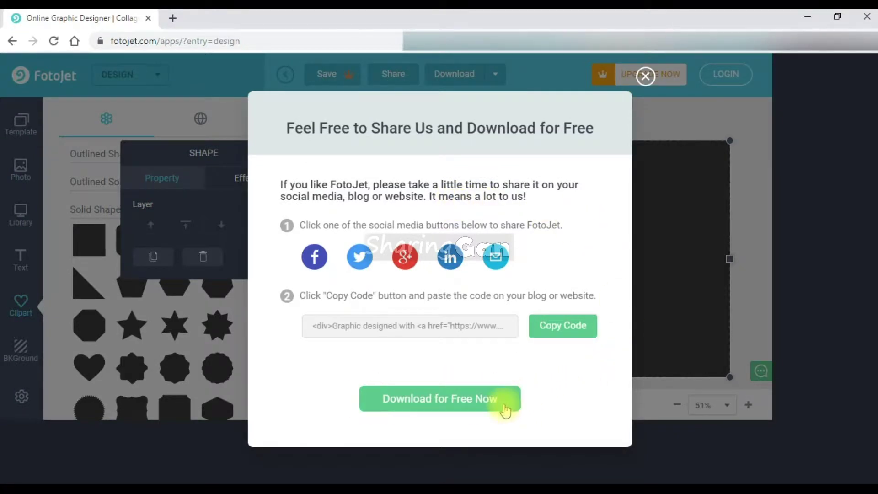
pyautogui.click(487, 402)
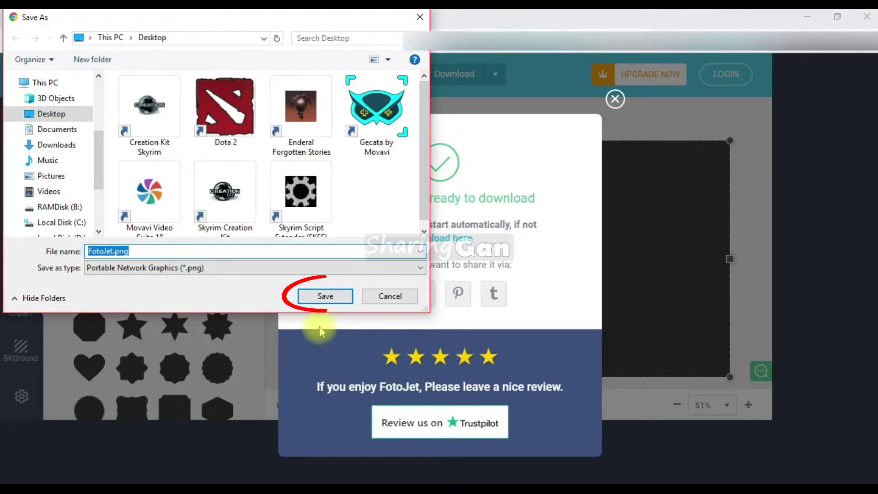
pyautogui.click(326, 298)
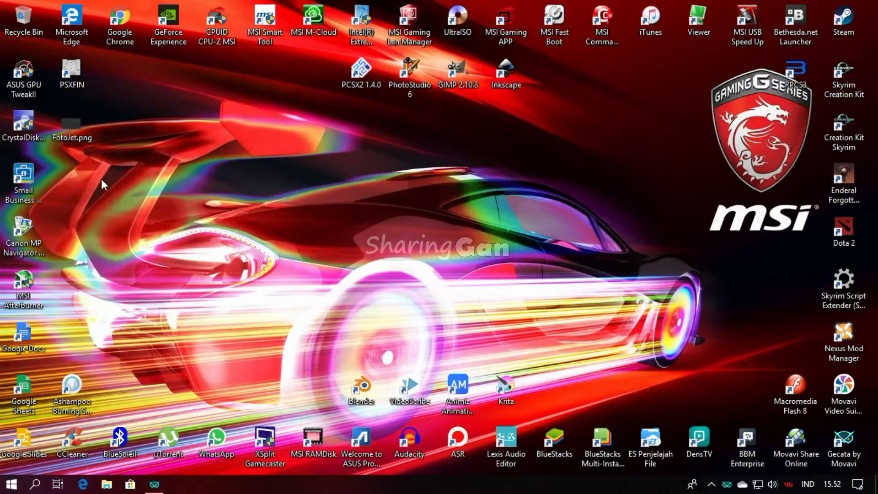
pyautogui.moveTo(73, 137); pyautogui.dragTo(427, 224)
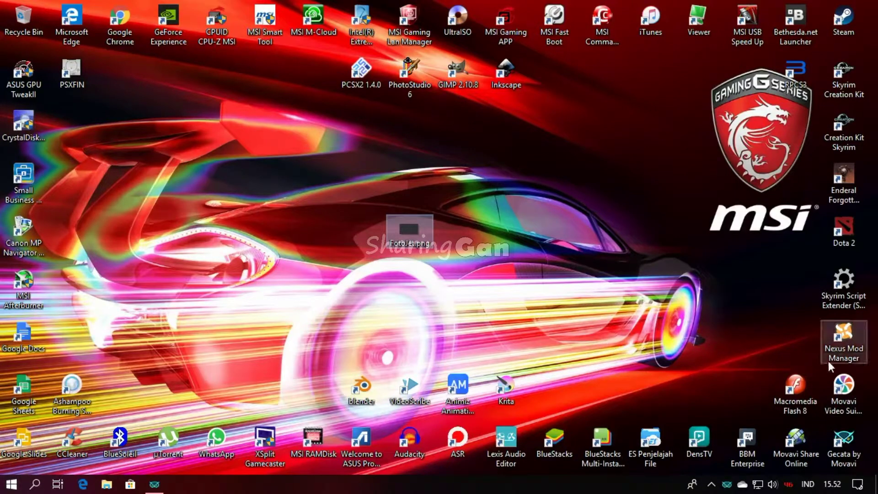
# Launch Movavi Video Suite 18 for video editing and open the recent Inkscape Pen Tool tutorial project
pyautogui.click(840, 386)
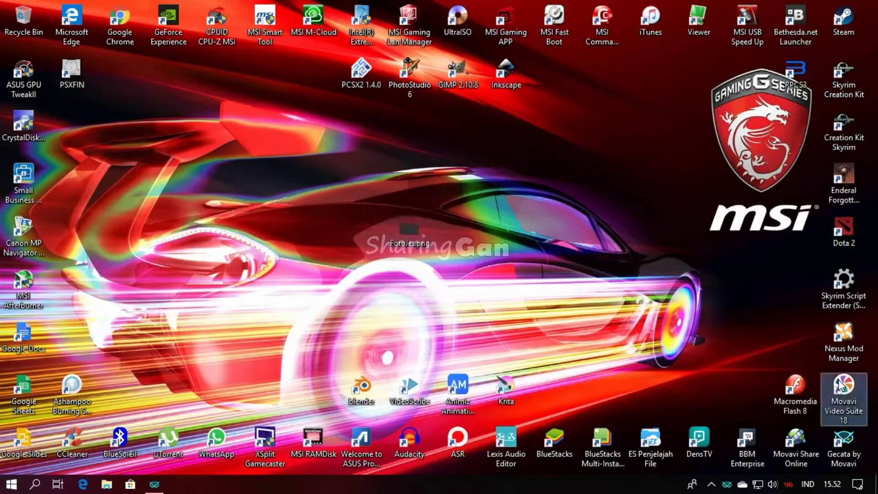
pyautogui.rightClick(839, 385)
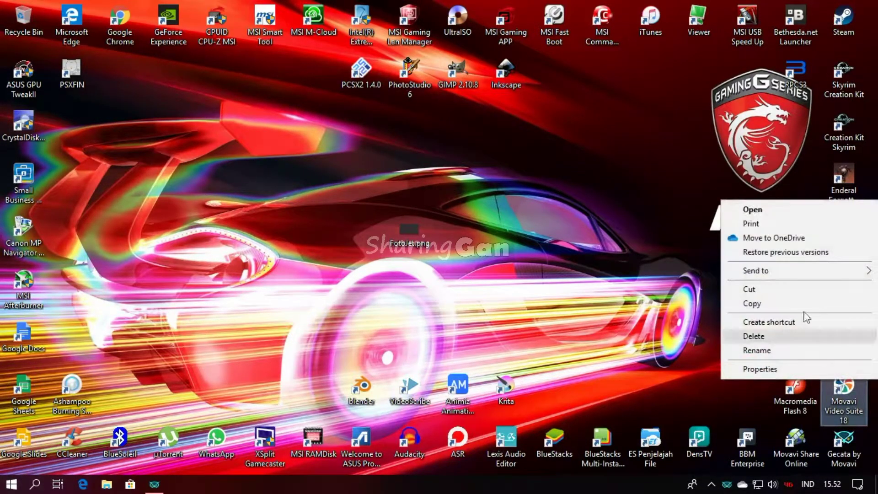
pyautogui.click(764, 216)
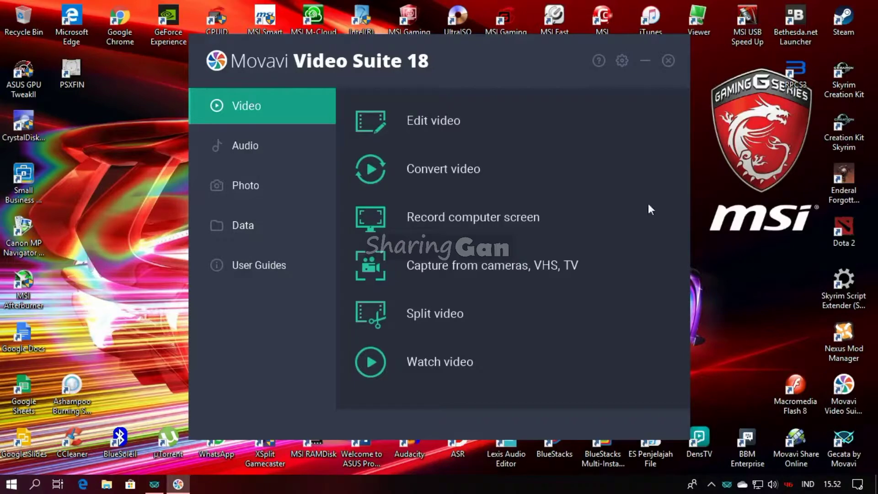
pyautogui.click(445, 131)
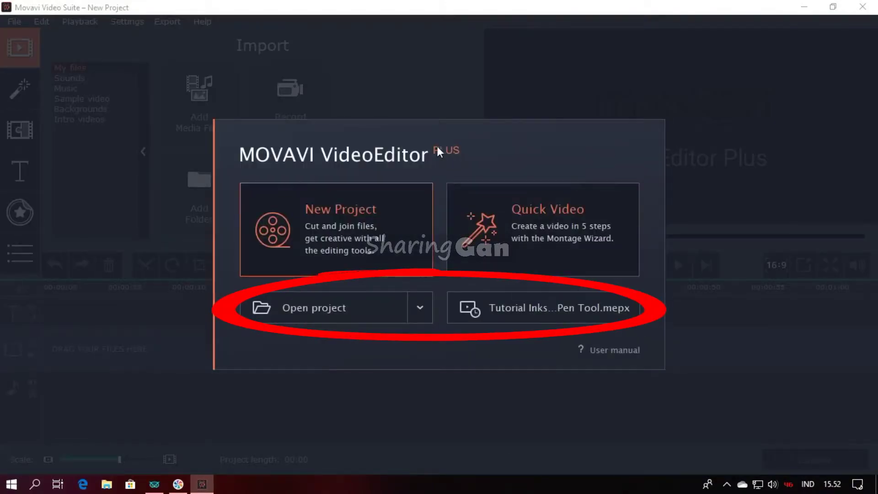
pyautogui.click(485, 314)
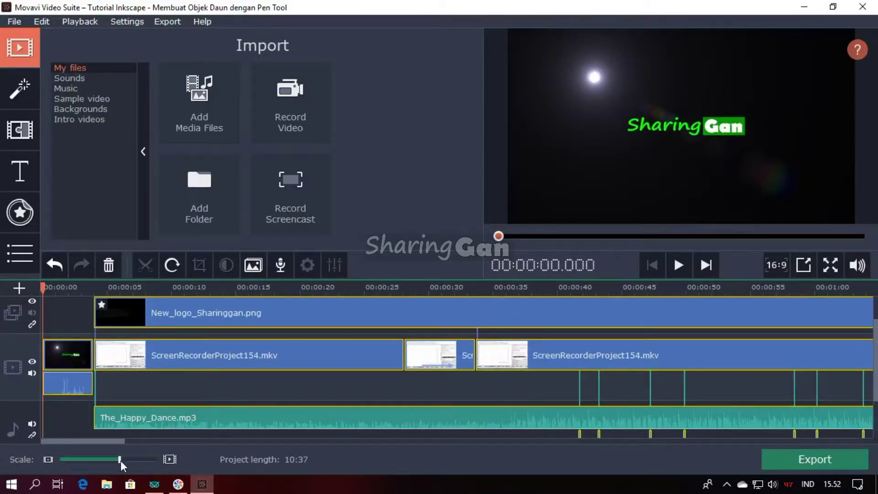
# Import FotoJet.png from the Desktop as a clip at the end of the project's video track
pyautogui.moveTo(119, 462)
pyautogui.mouseDown()
pyautogui.moveTo(88, 461)
pyautogui.moveTo(103, 461)
pyautogui.mouseUp()
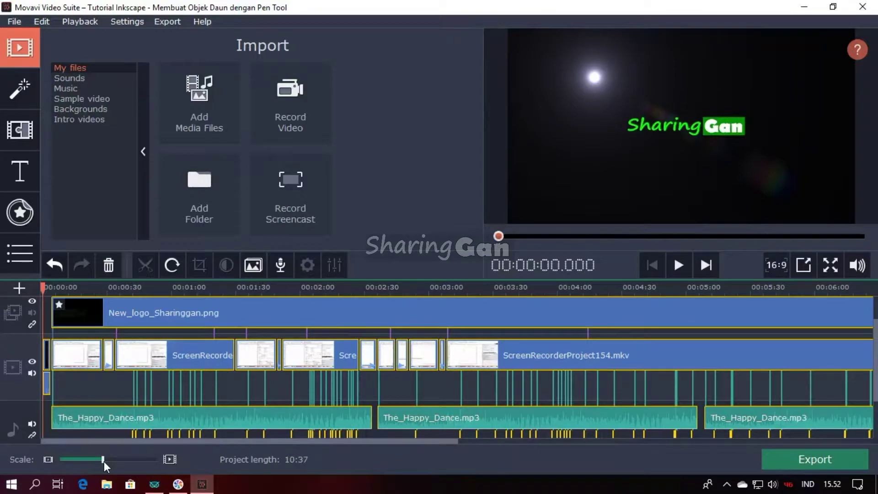
pyautogui.moveTo(129, 443); pyautogui.dragTo(460, 456)
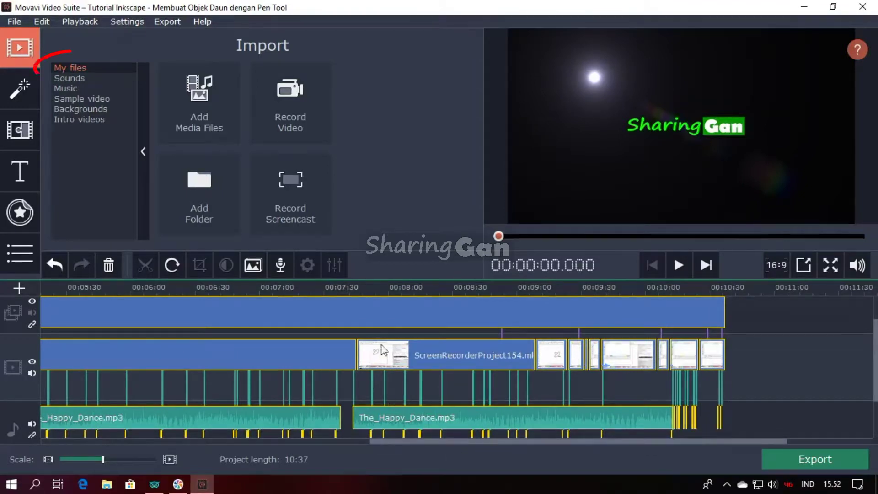
pyautogui.click(194, 106)
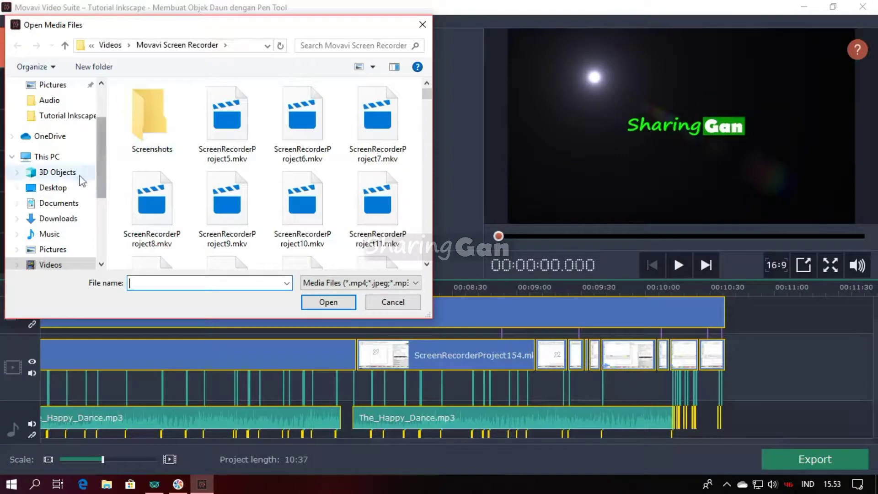
pyautogui.click(63, 189)
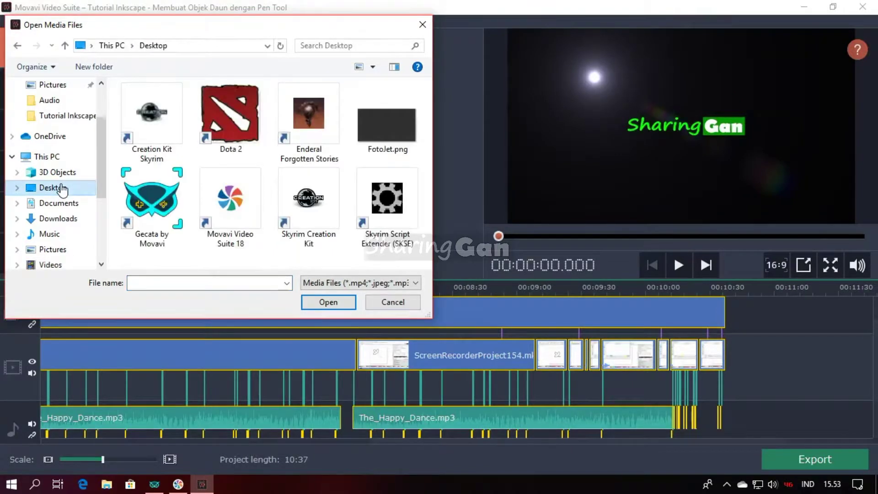
pyautogui.click(373, 143)
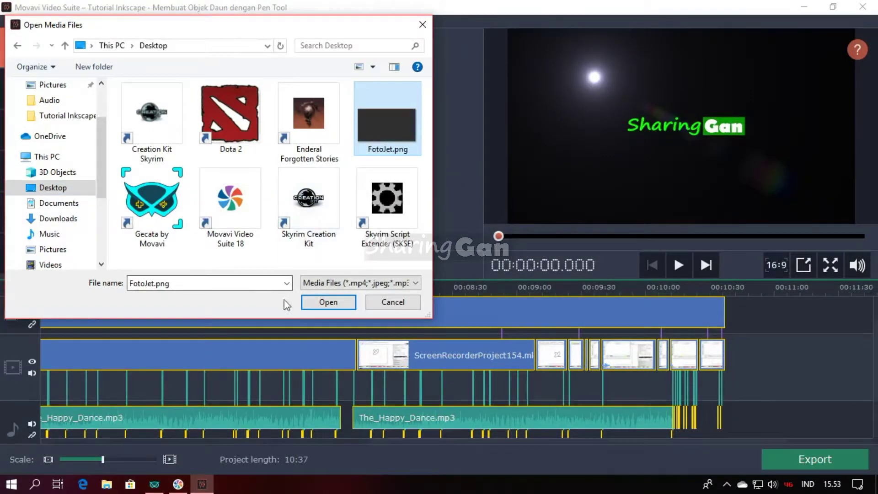
pyautogui.click(308, 299)
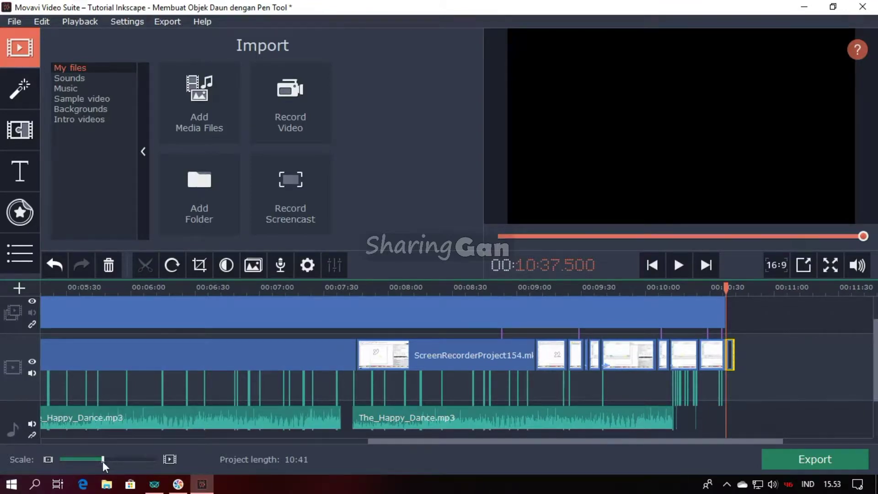
pyautogui.moveTo(104, 461); pyautogui.dragTo(116, 461)
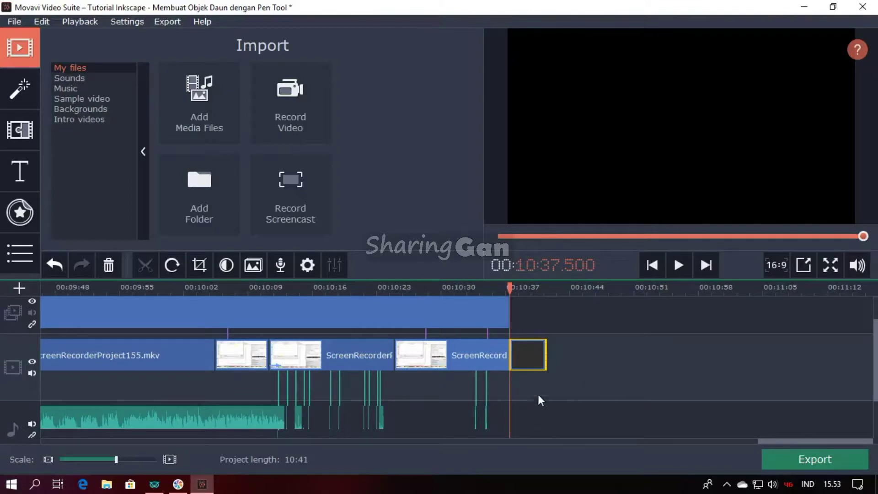
# Move the FotoJet.png clip from the project's end onto the overlay track below New_logo_Sharinggan.png, starting at about 4 seconds
pyautogui.click(534, 359)
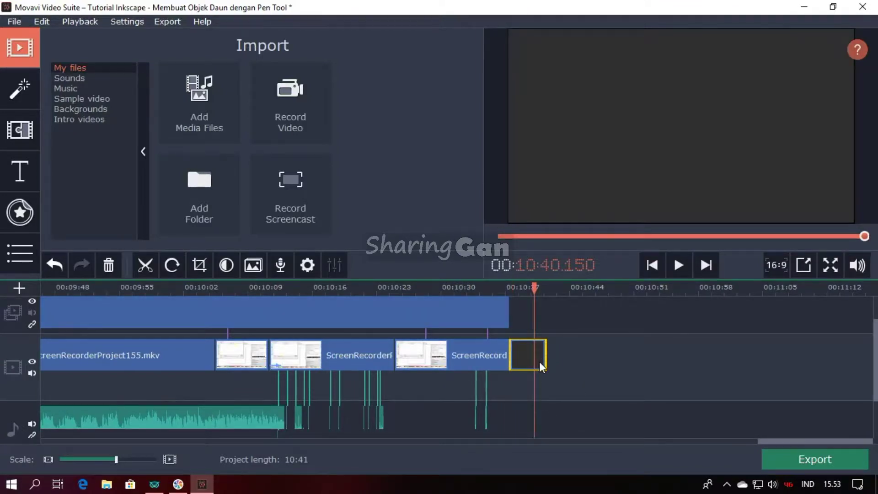
pyautogui.moveTo(534, 358); pyautogui.dragTo(320, 326)
pyautogui.moveTo(149, 312); pyautogui.dragTo(99, 314)
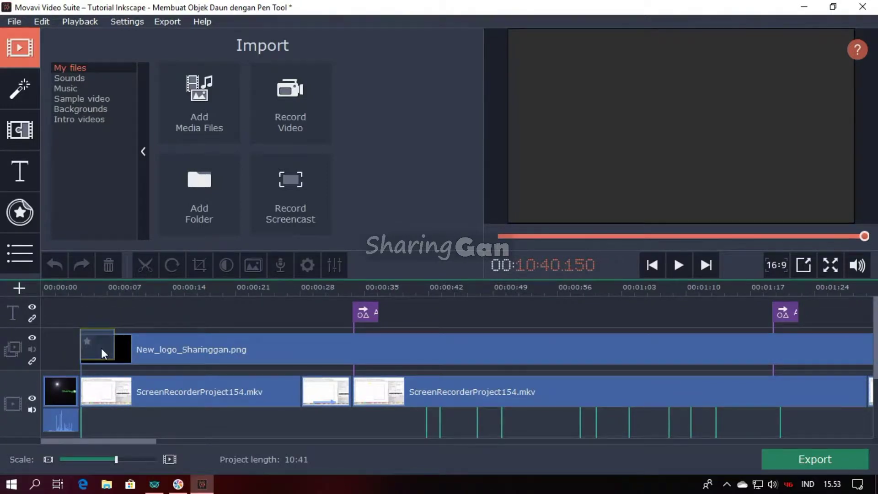
pyautogui.moveTo(101, 352); pyautogui.dragTo(101, 352)
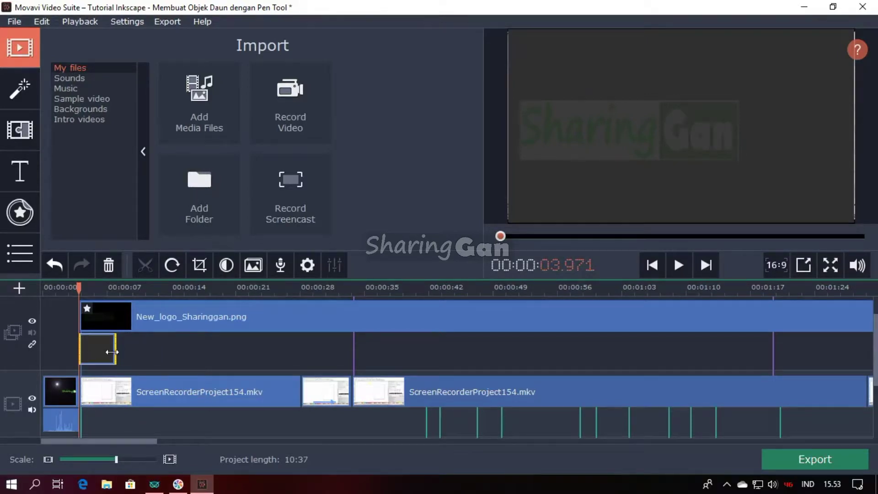
# Extend the end of the FotoJet.png overlay clip to give it a duration of about 14.6 seconds
pyautogui.moveTo(115, 352); pyautogui.dragTo(187, 355)
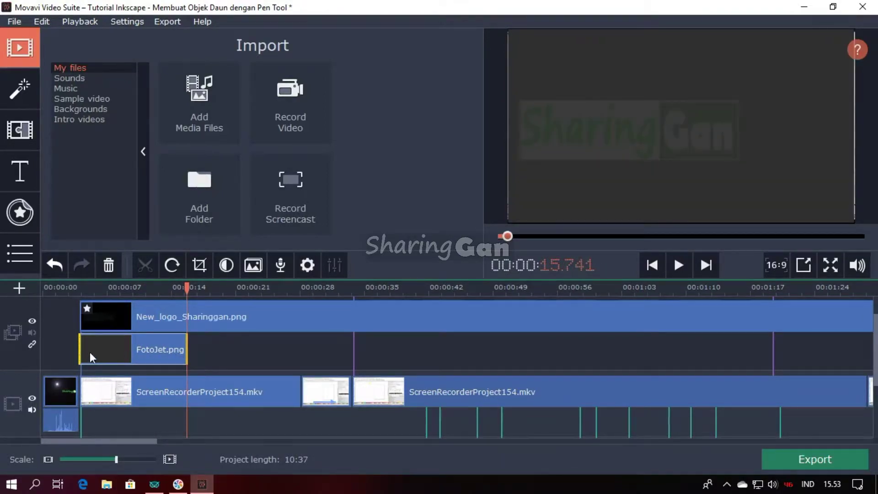
pyautogui.moveTo(85, 349)
pyautogui.mouseDown()
pyautogui.moveTo(116, 349)
pyautogui.moveTo(81, 350)
pyautogui.mouseUp()
pyautogui.moveTo(186, 359); pyautogui.dragTo(212, 359)
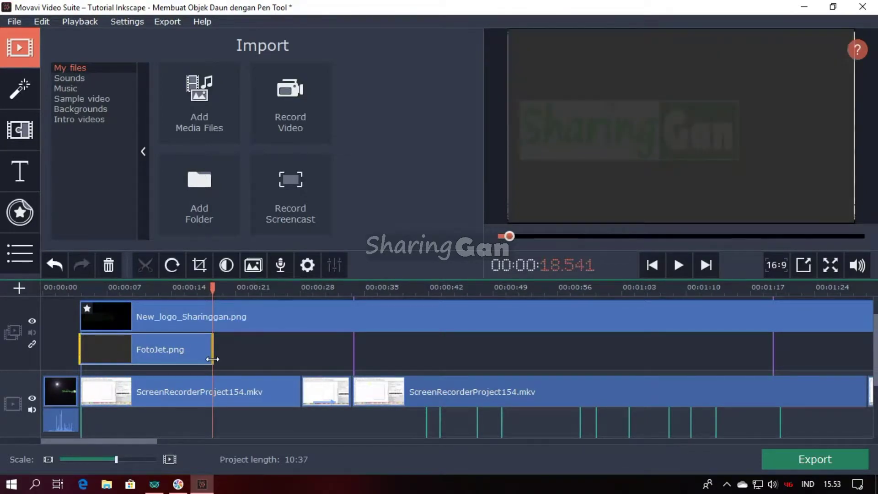
# Edit FotoJet.png as a picture-in-picture overlay, lowering its top edge so it covers only the bottom third of the frame, and apply it
pyautogui.rightClick(169, 349)
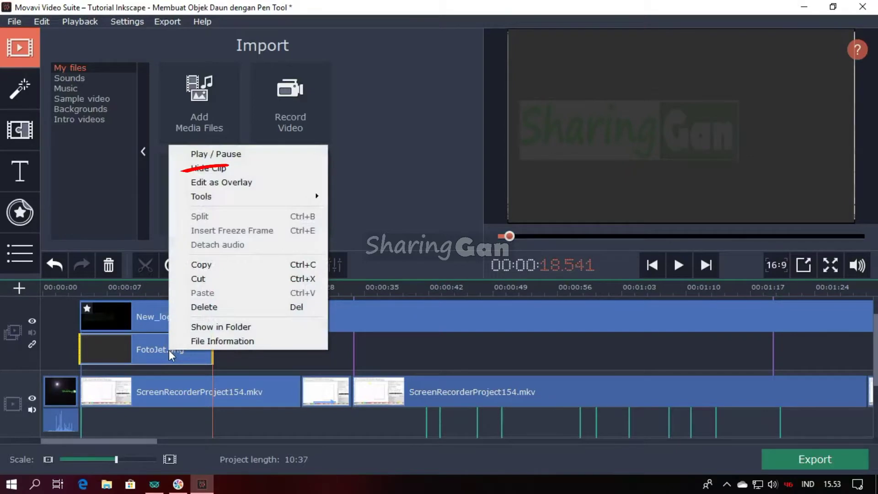
pyautogui.click(223, 185)
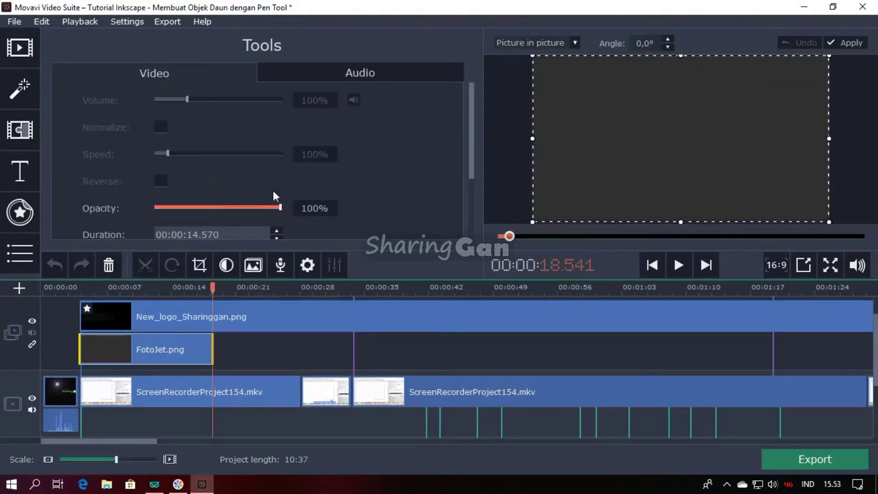
pyautogui.moveTo(678, 55); pyautogui.dragTo(672, 170)
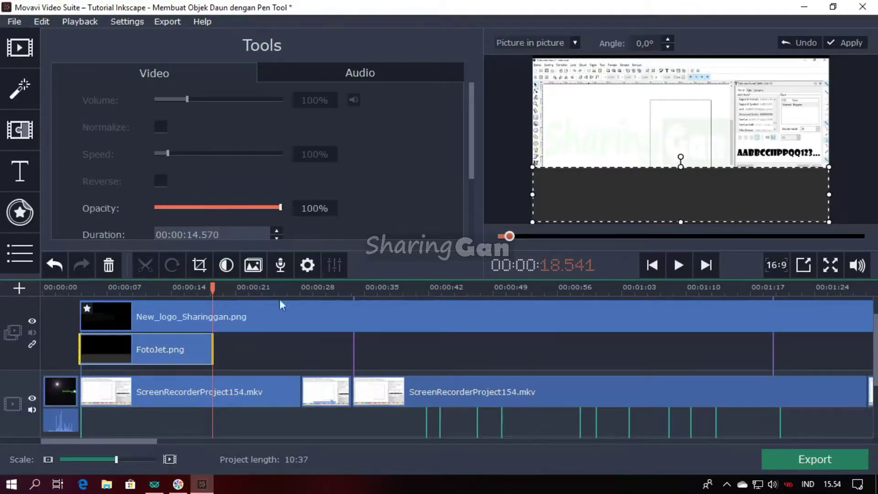
pyautogui.moveTo(213, 288); pyautogui.dragTo(140, 287)
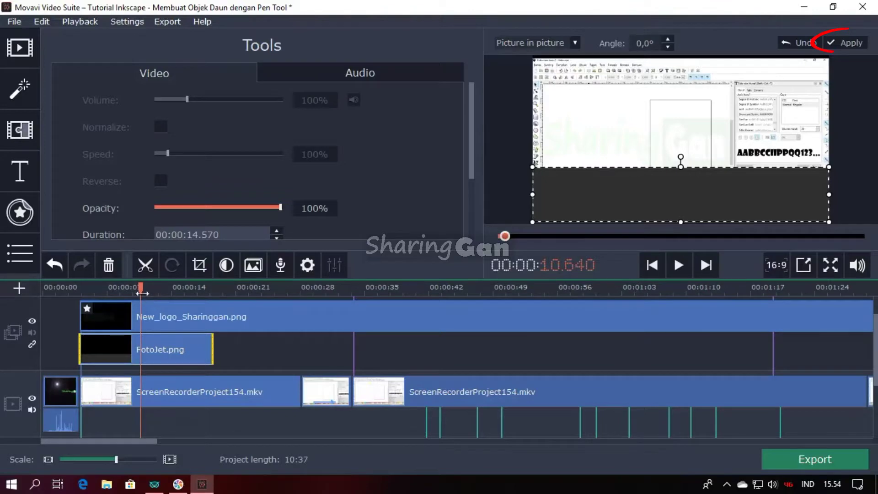
pyautogui.click(848, 43)
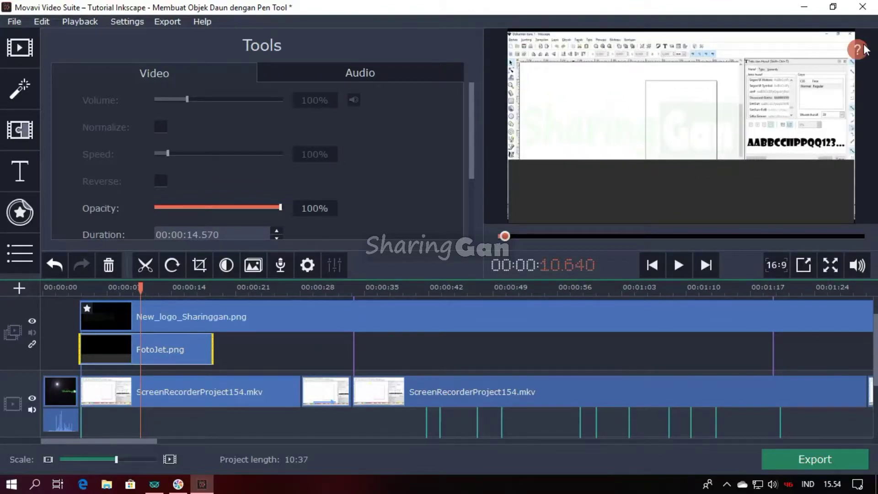
pyautogui.moveTo(141, 287); pyautogui.dragTo(105, 289)
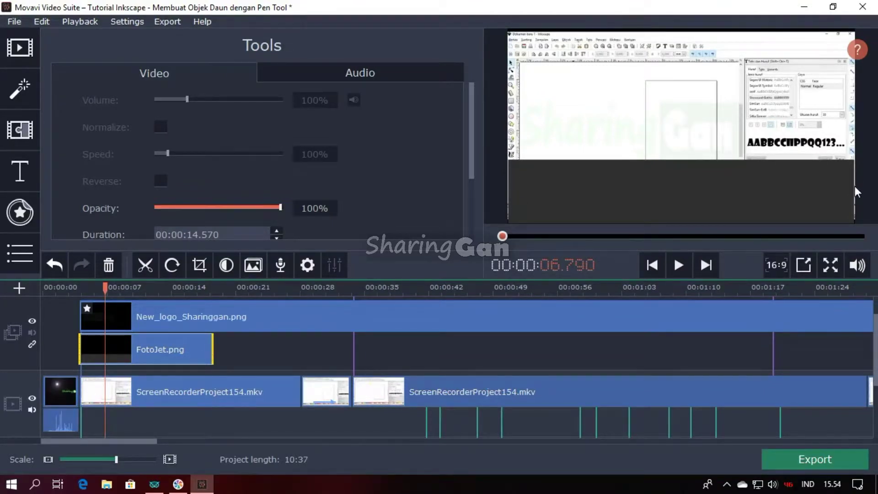
# Stretch the FotoJet.png overlay slightly past the left, right and bottom edges of the video frame and apply the change
pyautogui.rightClick(131, 348)
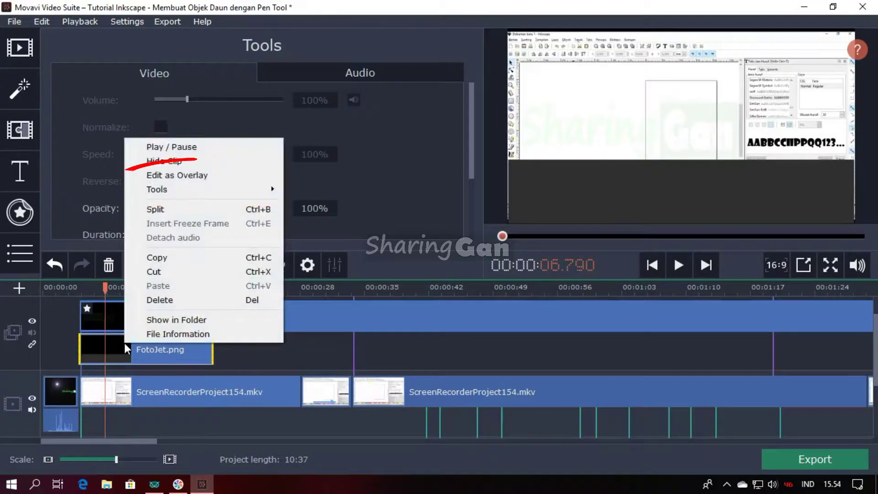
pyautogui.click(190, 175)
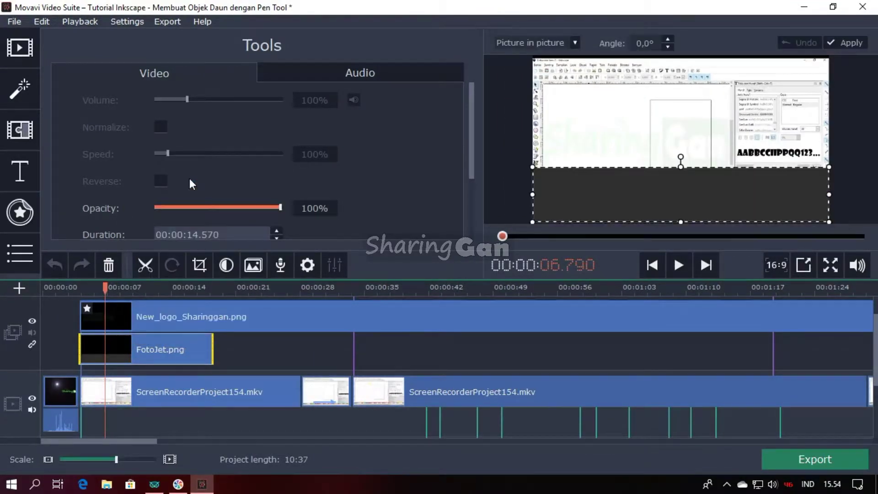
pyautogui.moveTo(531, 196); pyautogui.dragTo(525, 196)
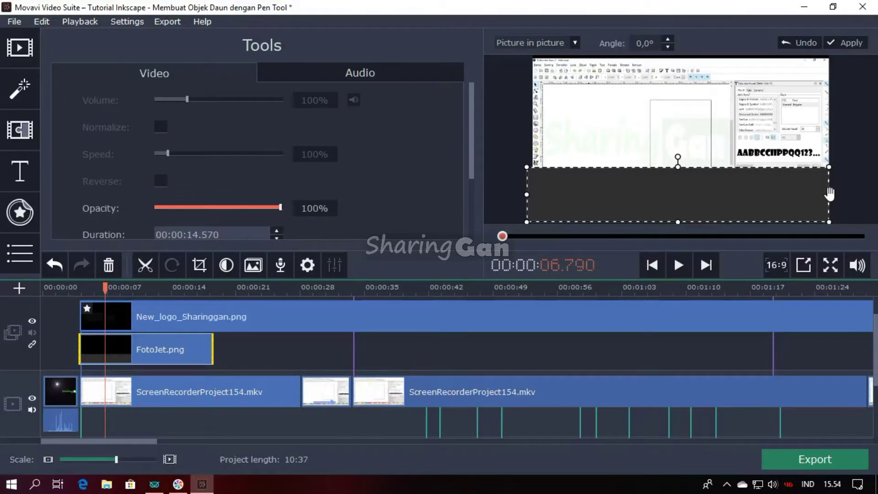
pyautogui.moveTo(829, 196); pyautogui.dragTo(837, 195)
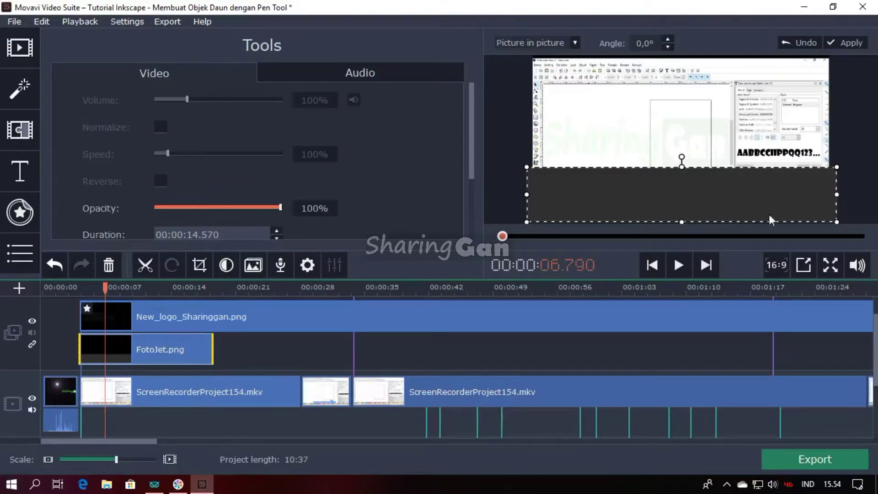
pyautogui.moveTo(682, 223); pyautogui.dragTo(682, 227)
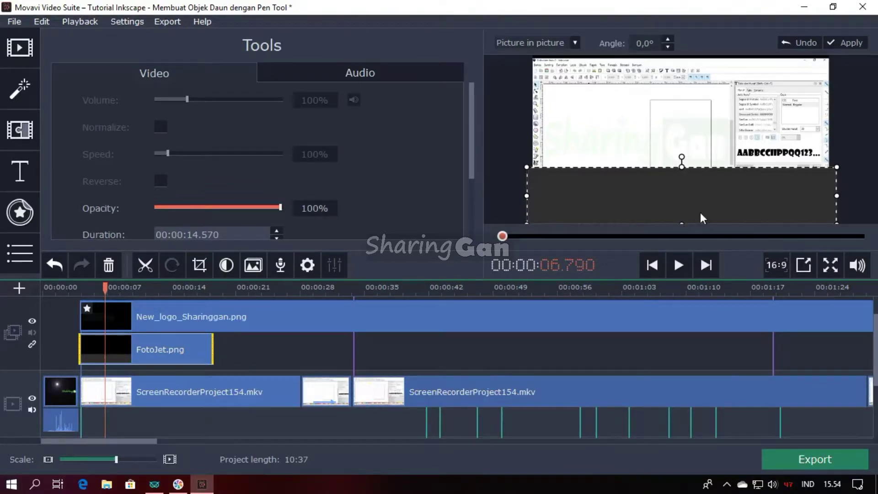
pyautogui.click(848, 43)
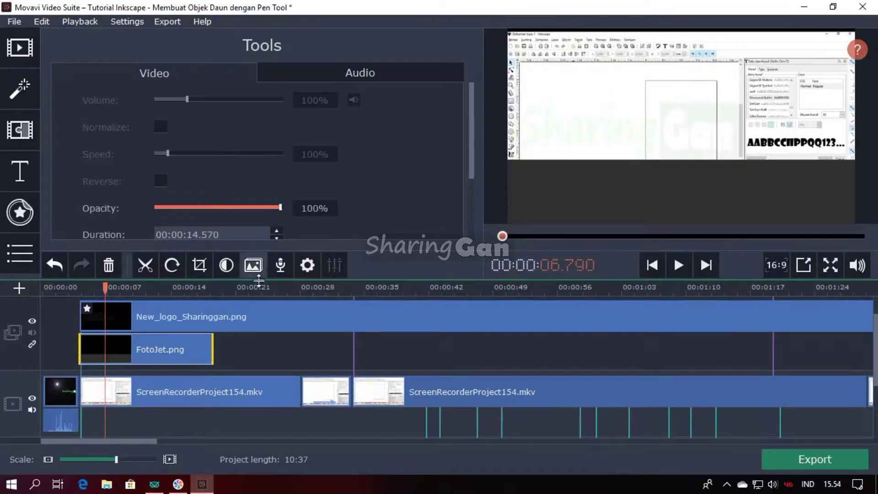
# Set the FotoJet.png overlay's opacity to 70% and apply it
pyautogui.moveTo(105, 286); pyautogui.dragTo(185, 283)
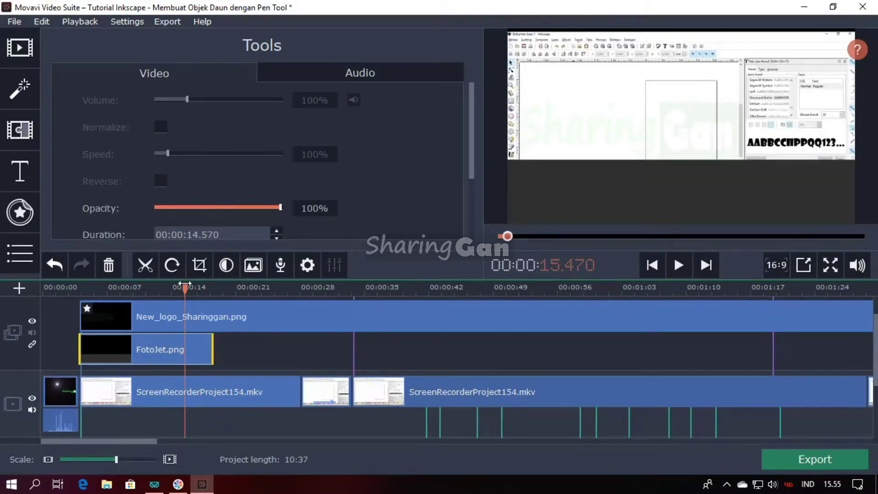
pyautogui.click(308, 266)
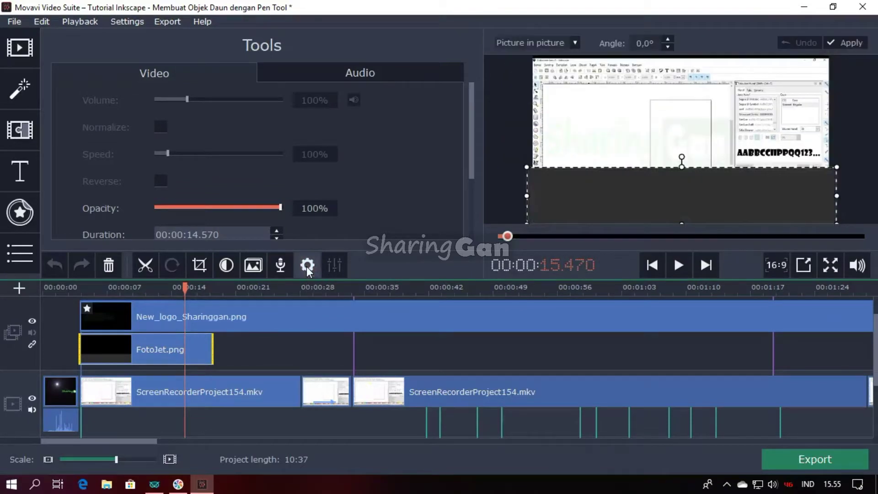
pyautogui.moveTo(279, 208); pyautogui.dragTo(253, 208)
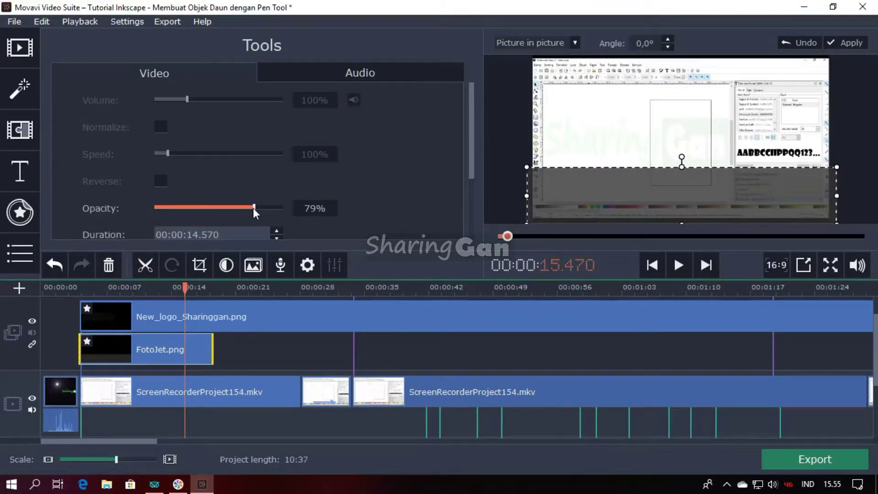
pyautogui.moveTo(254, 207); pyautogui.dragTo(254, 207)
pyautogui.moveTo(254, 207); pyautogui.dragTo(246, 208)
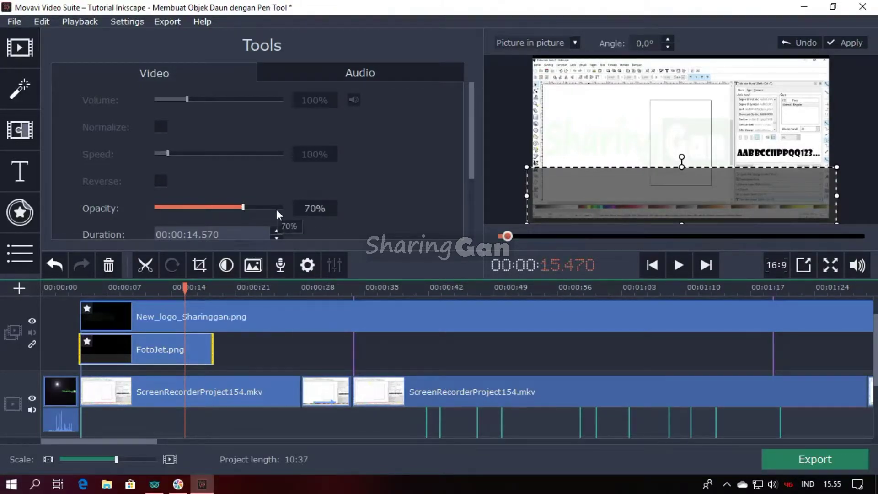
pyautogui.click(846, 46)
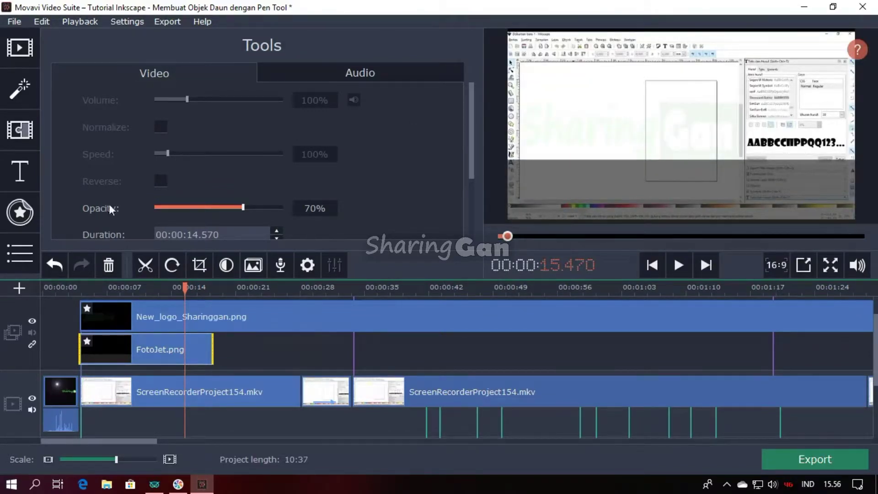
# Add the Title + subtitle title to the titles track, aligned with the start of the FotoJet.png clip
pyautogui.click(27, 251)
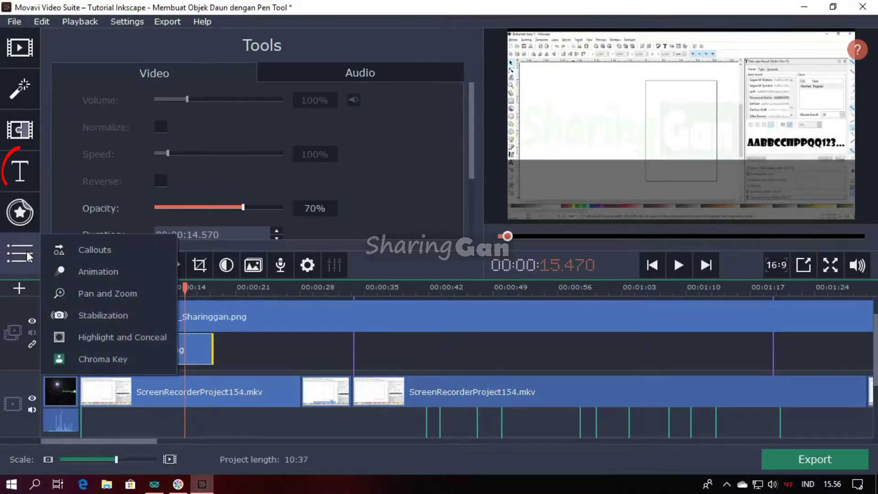
pyautogui.click(31, 184)
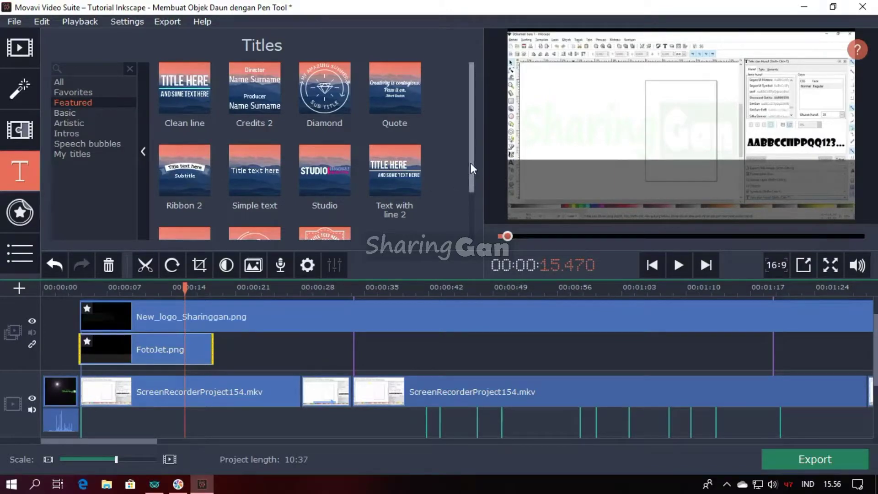
pyautogui.moveTo(470, 164)
pyautogui.mouseDown()
pyautogui.moveTo(470, 198)
pyautogui.moveTo(466, 162)
pyautogui.mouseUp()
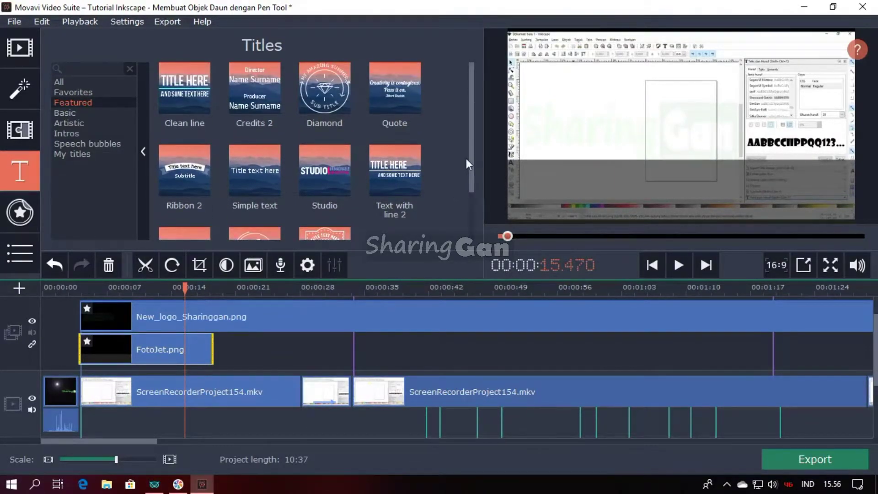
pyautogui.click(332, 173)
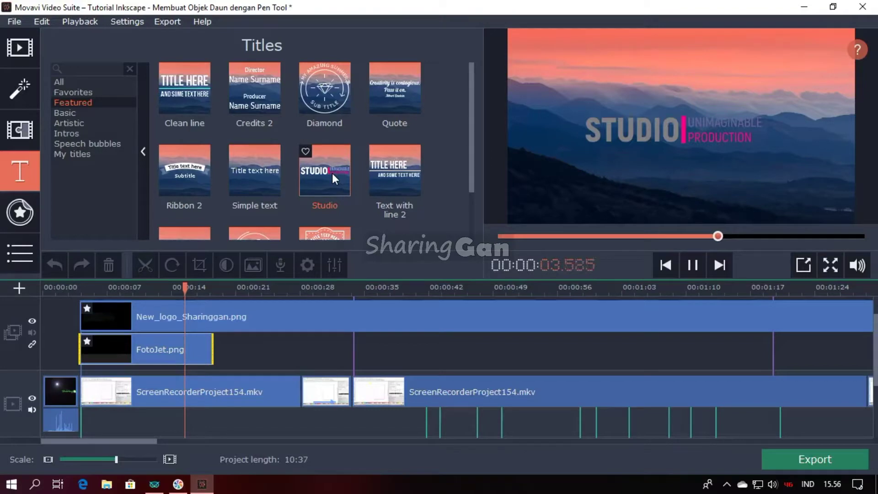
pyautogui.click(394, 176)
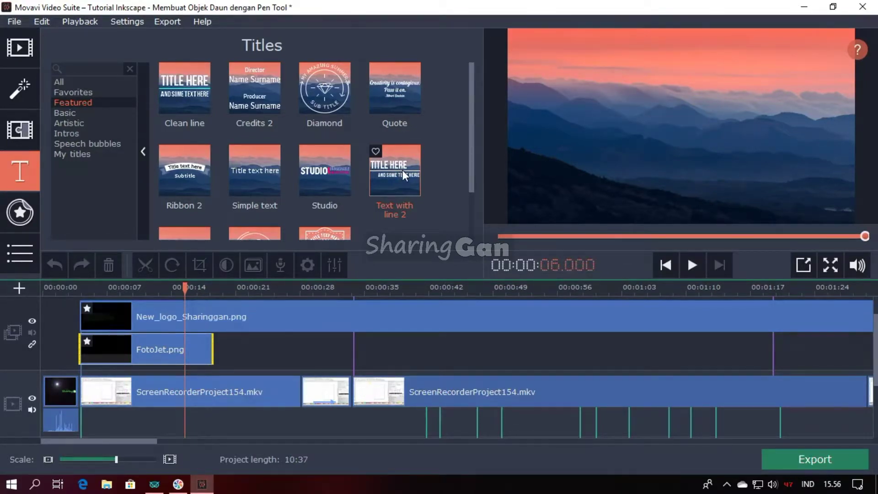
pyautogui.click(71, 85)
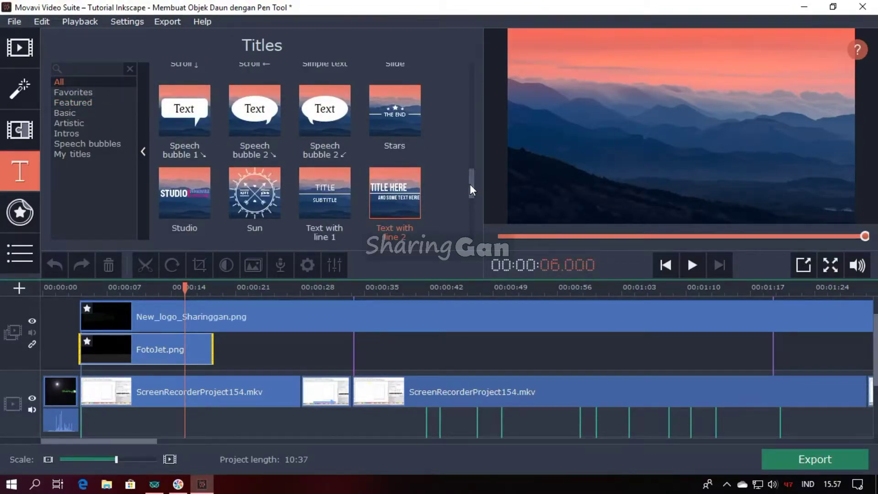
pyautogui.moveTo(470, 184); pyautogui.dragTo(473, 196)
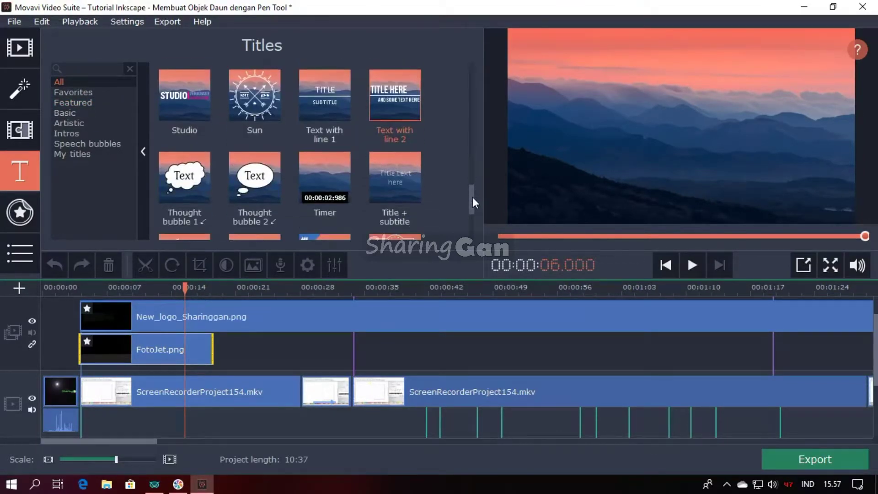
pyautogui.click(399, 179)
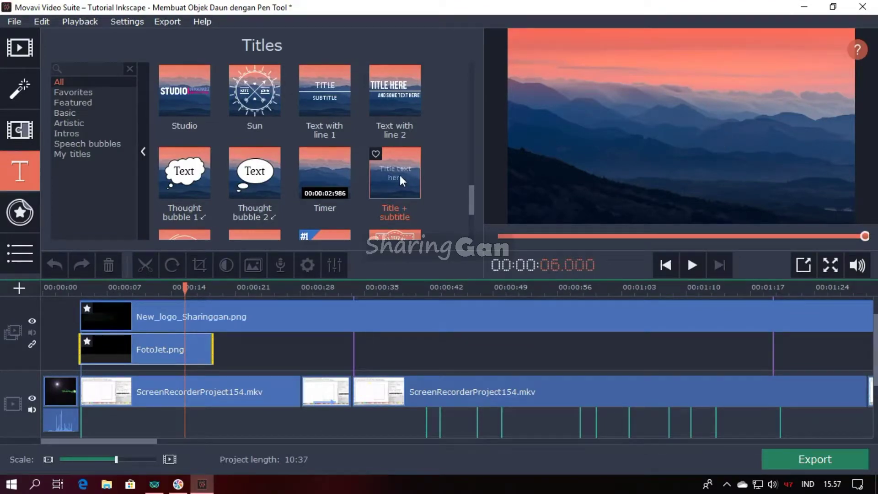
pyautogui.moveTo(396, 172); pyautogui.dragTo(83, 305)
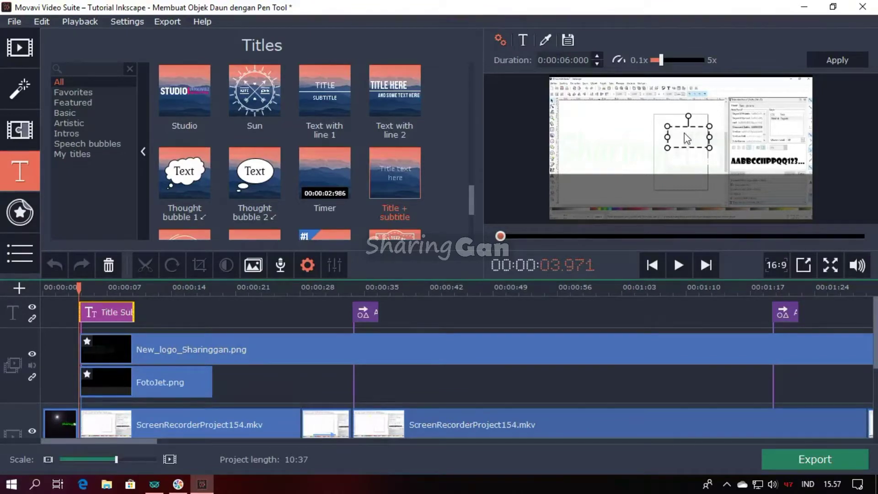
# Move the title and subtitle placeholders onto the dark bar's left side and replace the title text with TUTORIAL INKSCAPE
pyautogui.moveTo(684, 132); pyautogui.dragTo(581, 188)
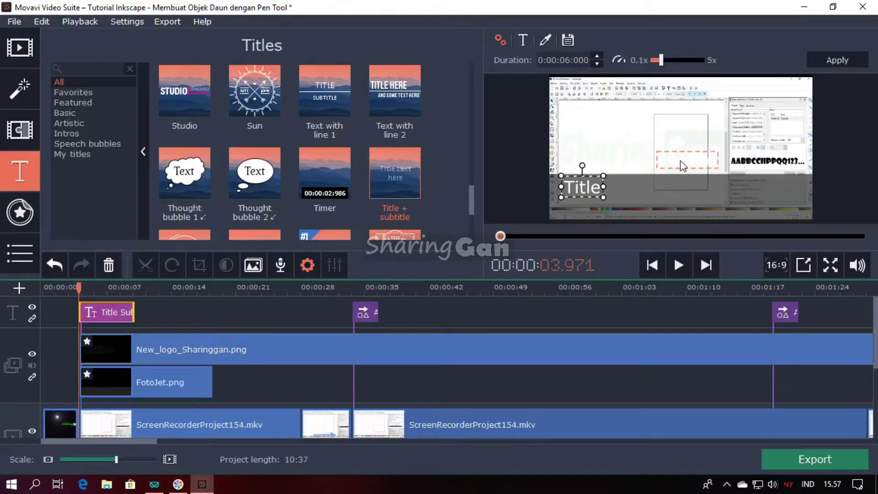
pyautogui.moveTo(682, 166); pyautogui.dragTo(591, 184)
pyautogui.click(591, 190)
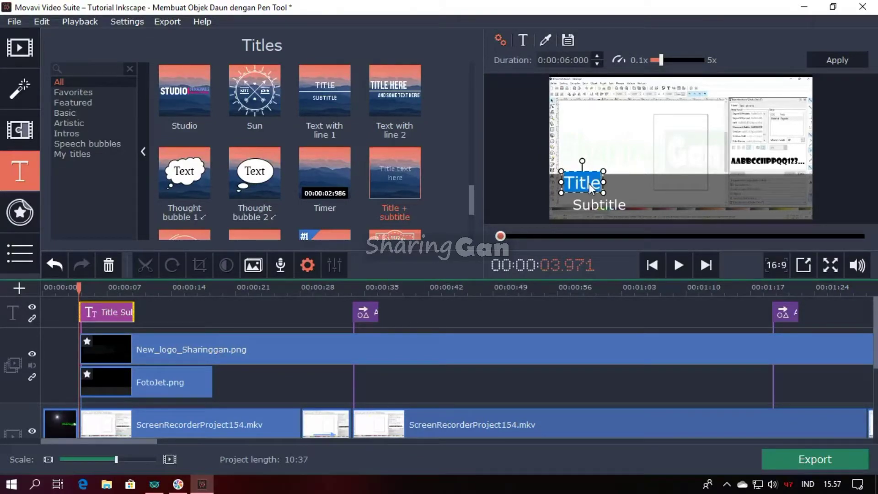
pyautogui.write('TUT')
pyautogui.press('Return')
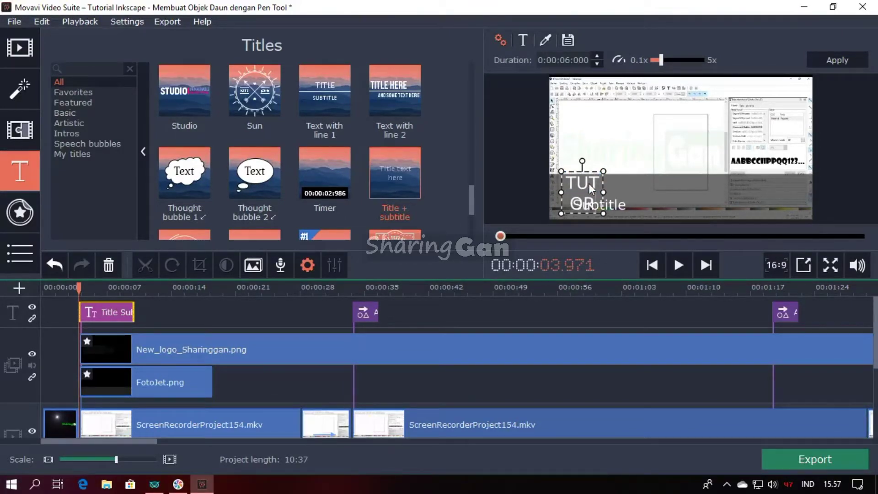
pyautogui.write('ORIAL IN')
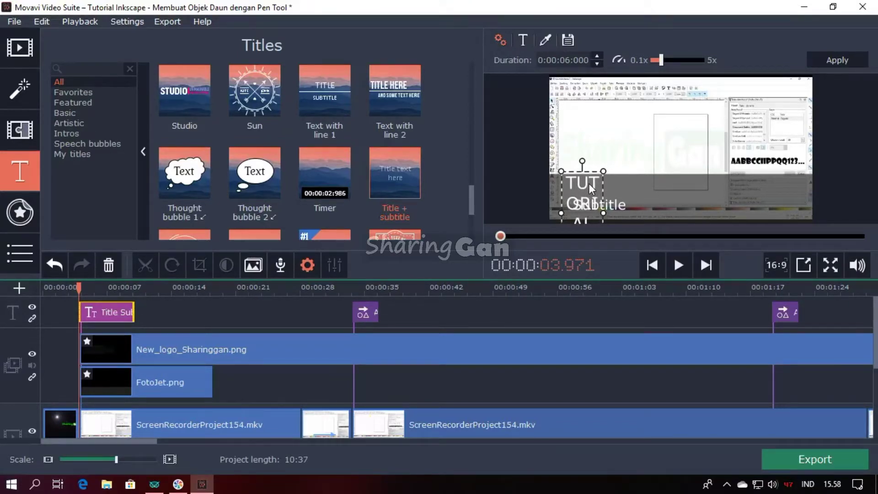
pyautogui.write('KSCAP')
# Set the title text's font size to 42 and widen its text box so TUTORIAL INKSCAPE fits on one line
pyautogui.click(526, 43)
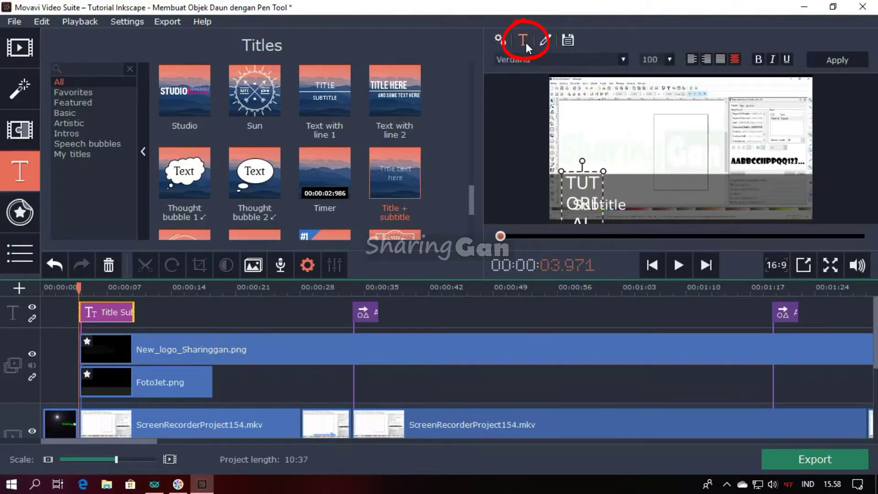
pyautogui.click(670, 60)
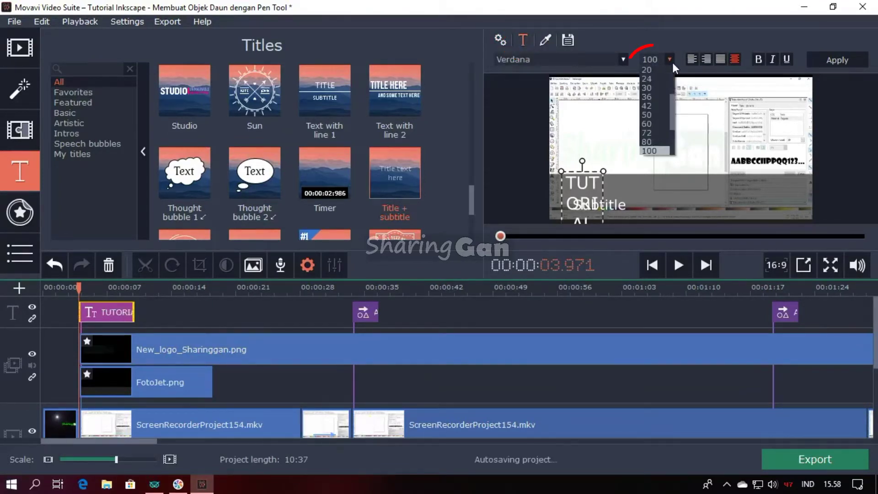
pyautogui.click(656, 106)
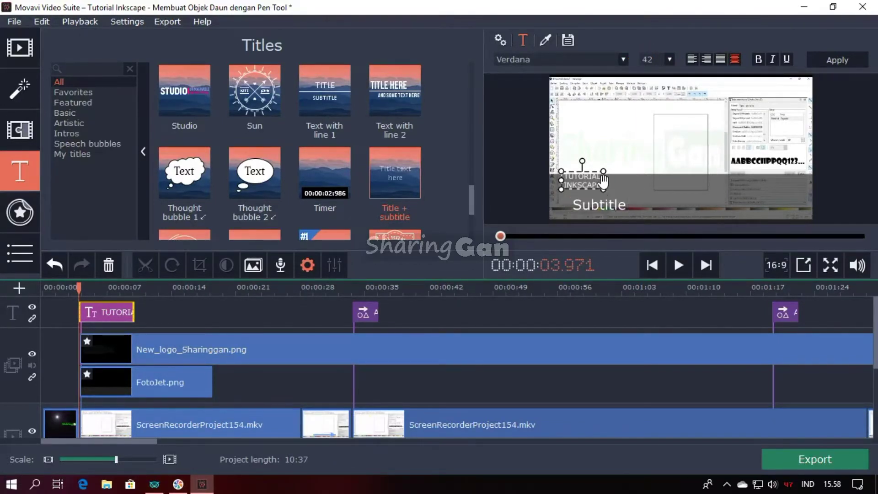
pyautogui.moveTo(603, 180)
pyautogui.mouseDown()
pyautogui.moveTo(652, 179)
pyautogui.moveTo(611, 182)
pyautogui.mouseUp()
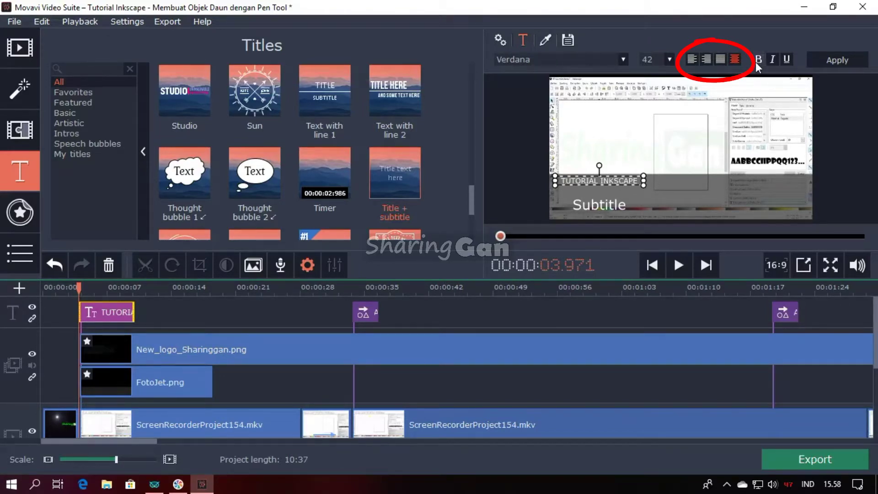
# Justify the TUTORIAL INKSCAPE text, shift it slightly right inside the bar and make it bold
pyautogui.click(720, 61)
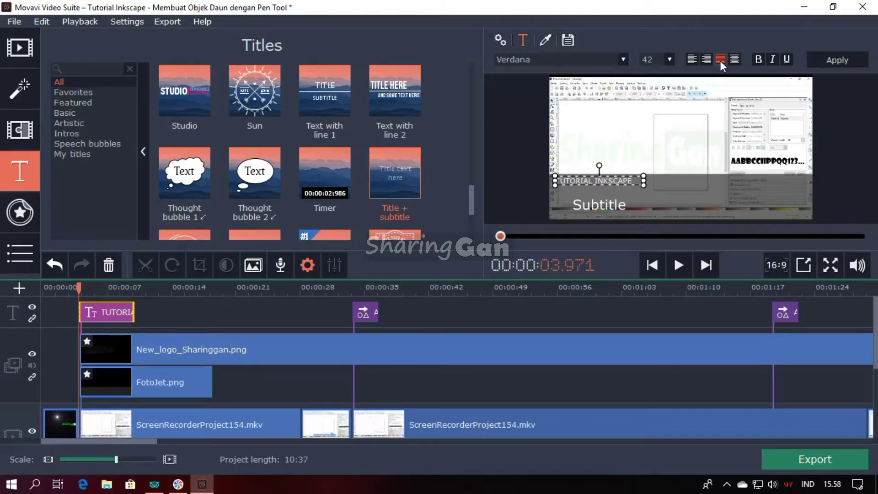
pyautogui.moveTo(599, 179); pyautogui.dragTo(607, 179)
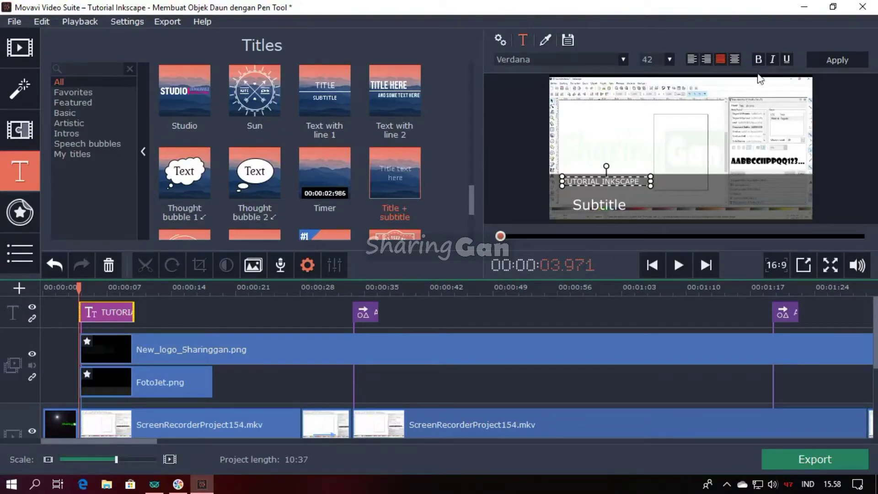
pyautogui.click(759, 60)
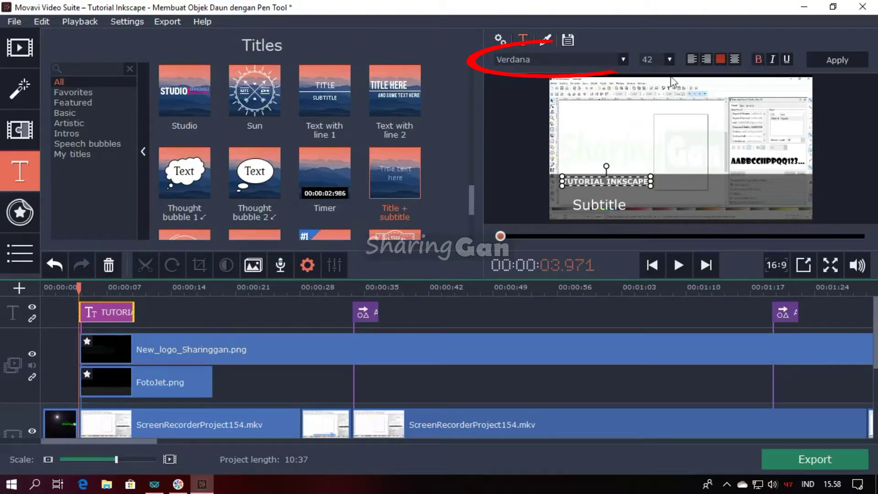
# Set the TUTORIAL INKSCAPE text's font to Gagalin and apply the title changes
pyautogui.click(619, 58)
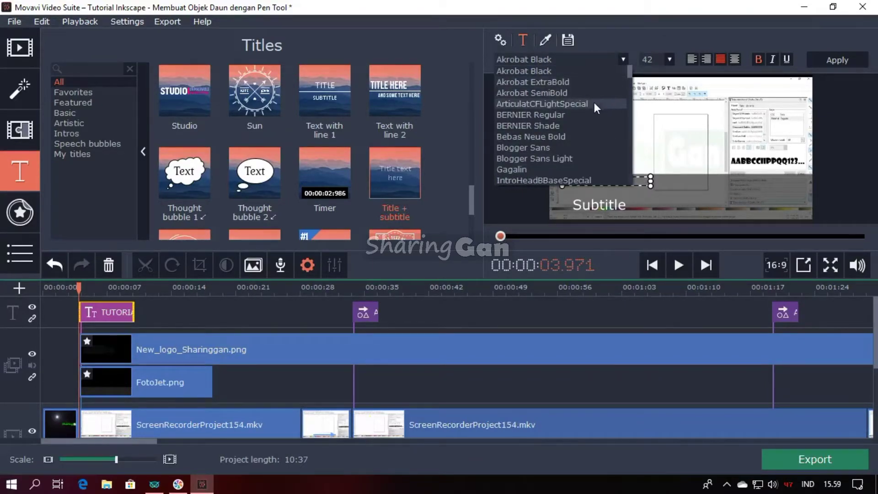
pyautogui.click(594, 103)
pyautogui.click(613, 60)
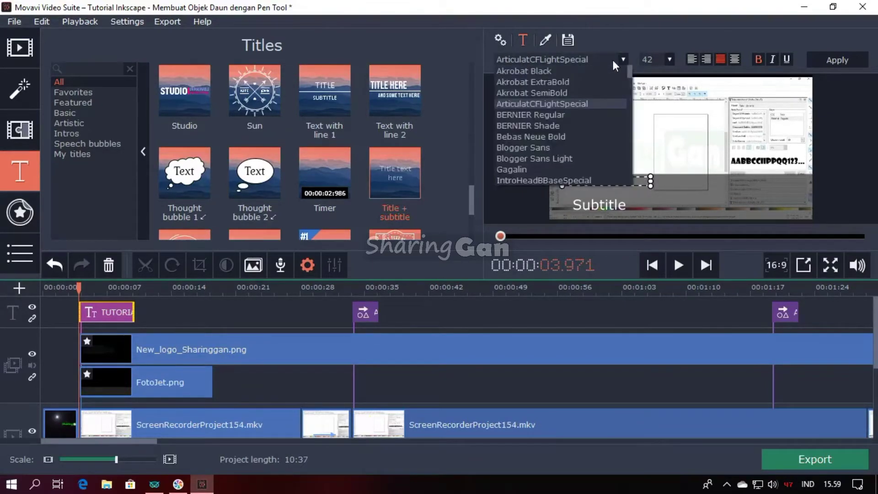
pyautogui.click(569, 169)
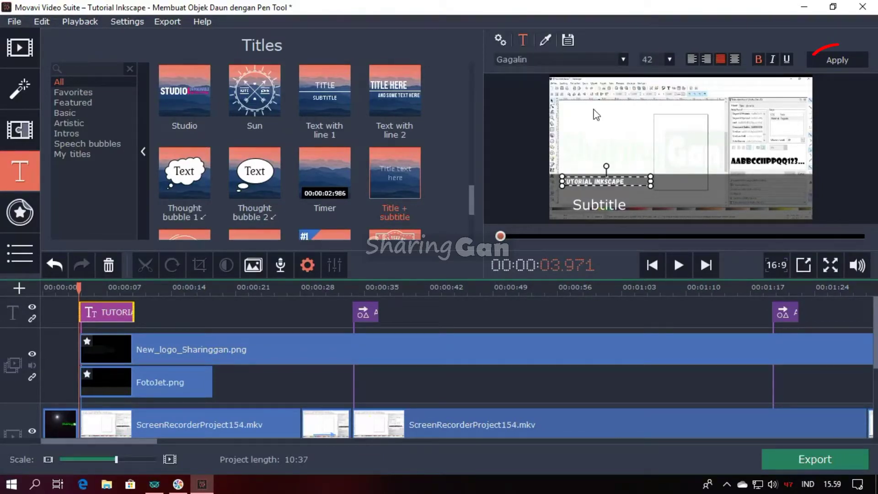
pyautogui.click(843, 62)
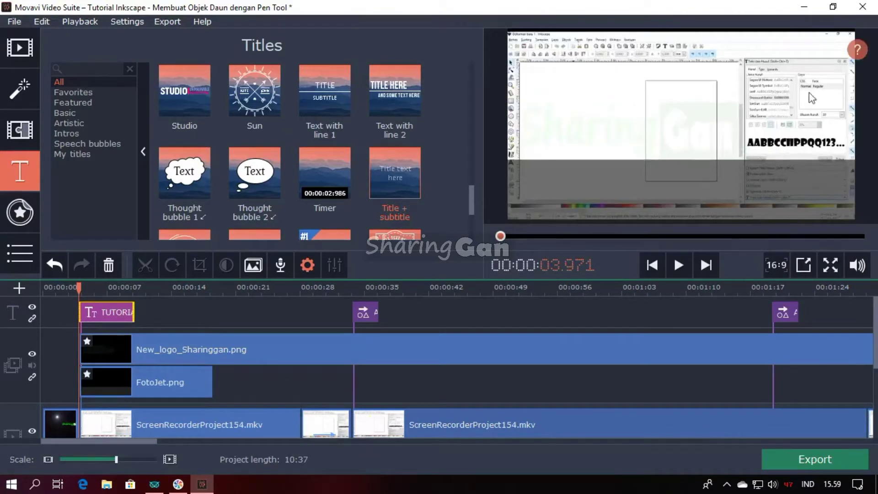
# Reopen the title clip for editing and move the Subtitle text directly below TUTORIAL INKSCAPE
pyautogui.moveTo(76, 287); pyautogui.dragTo(110, 287)
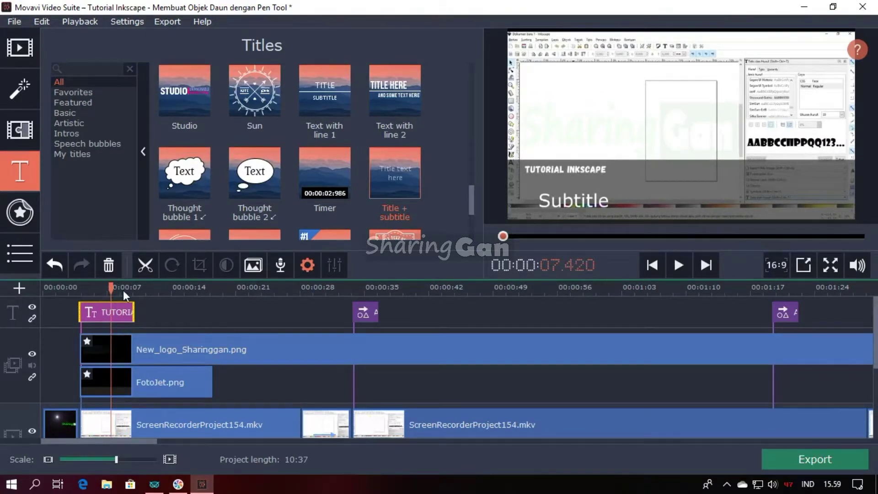
pyautogui.click(137, 378)
pyautogui.click(113, 313)
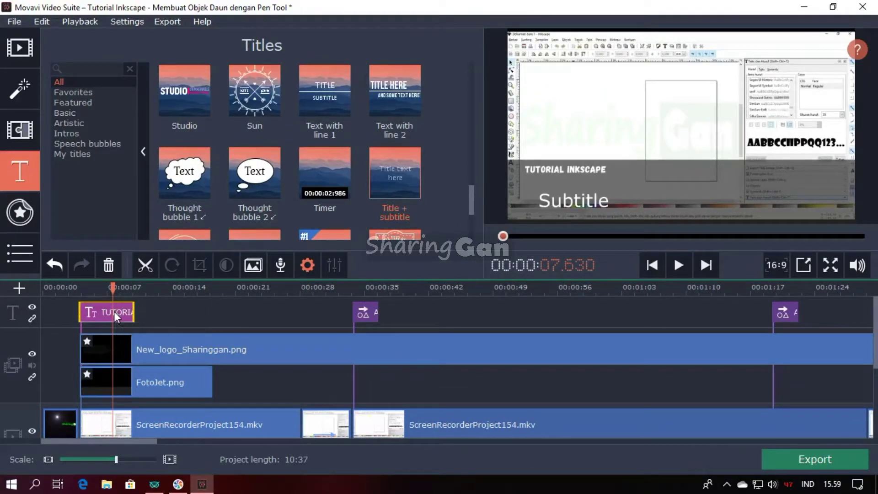
pyautogui.rightClick(114, 311)
pyautogui.click(126, 346)
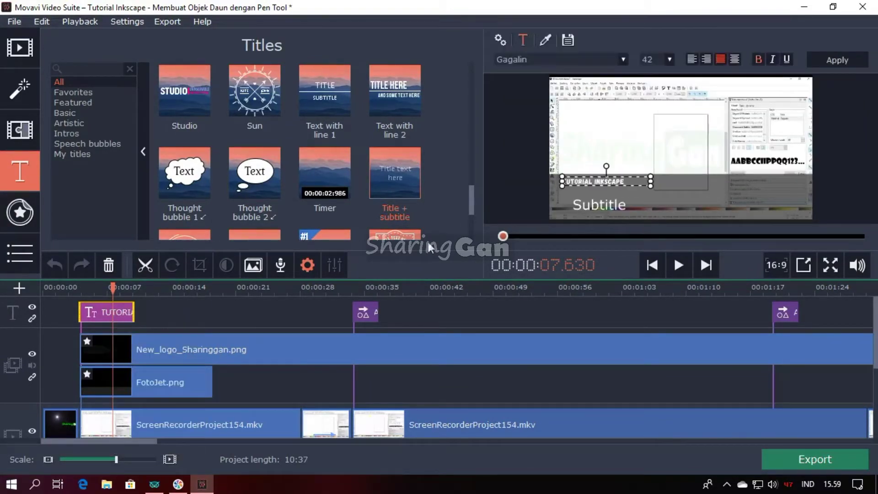
pyautogui.moveTo(596, 206); pyautogui.dragTo(587, 195)
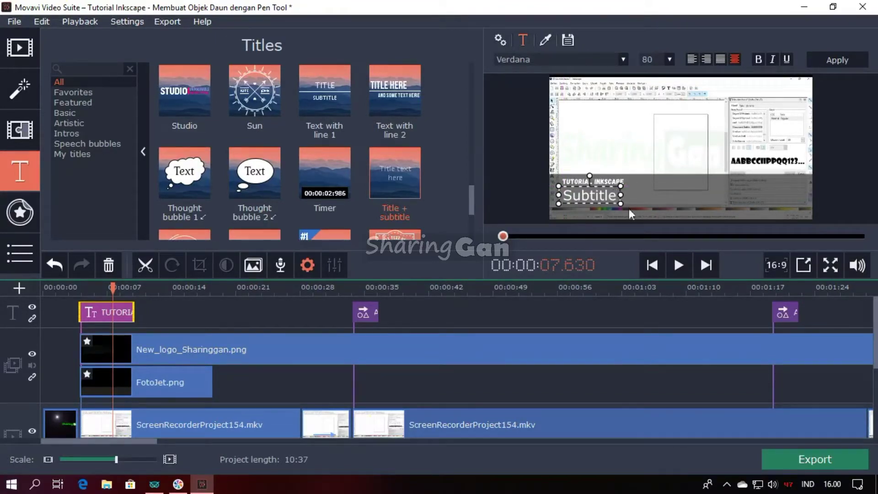
# Replace the Subtitle placeholder text with Membuat Objek Daun
pyautogui.doubleClick(605, 197)
pyautogui.write('Membuat')
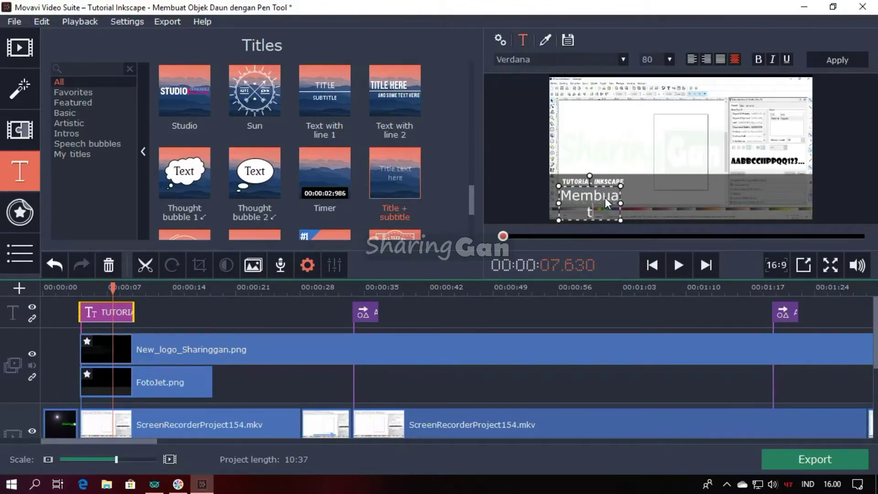
pyautogui.write(' Objek D')
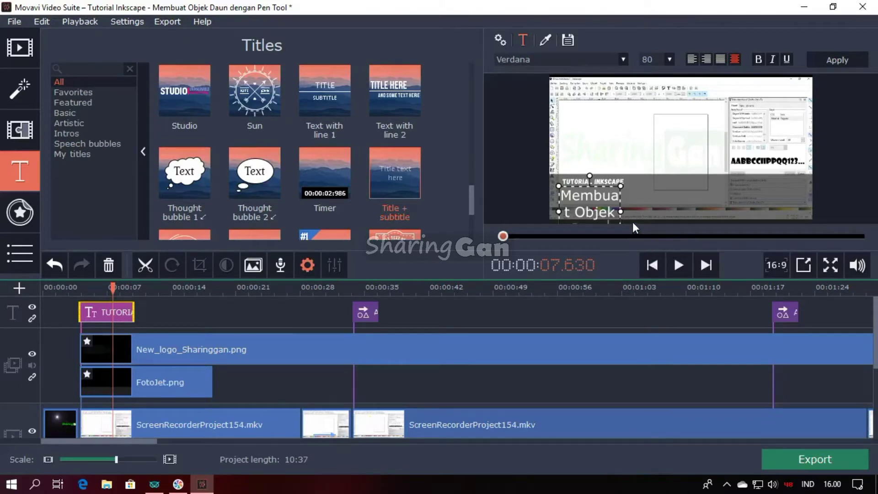
# Format the subtitle at size 42 with justified alignment, and widen its one-line box with its left edge aligned to the title
pyautogui.click(669, 60)
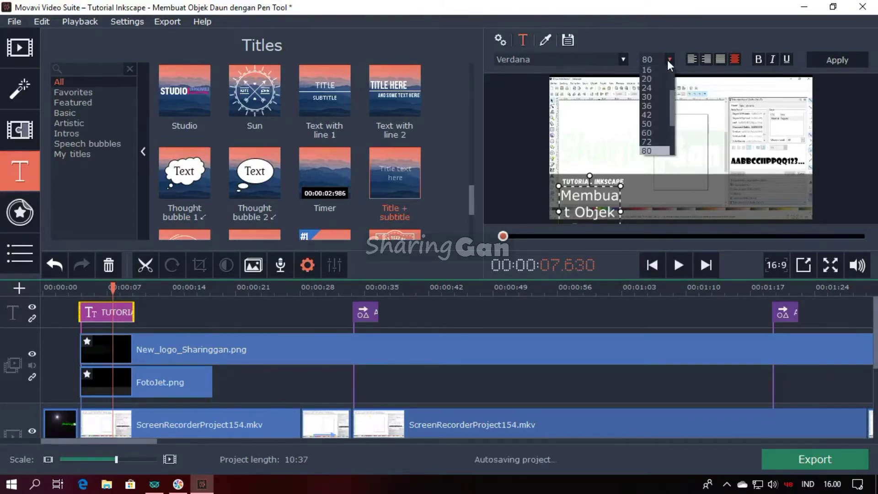
pyautogui.click(656, 115)
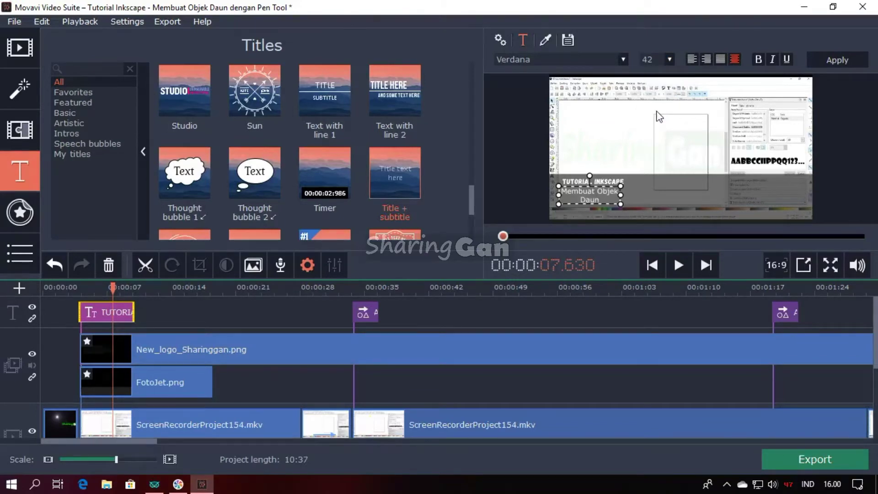
pyautogui.click(717, 62)
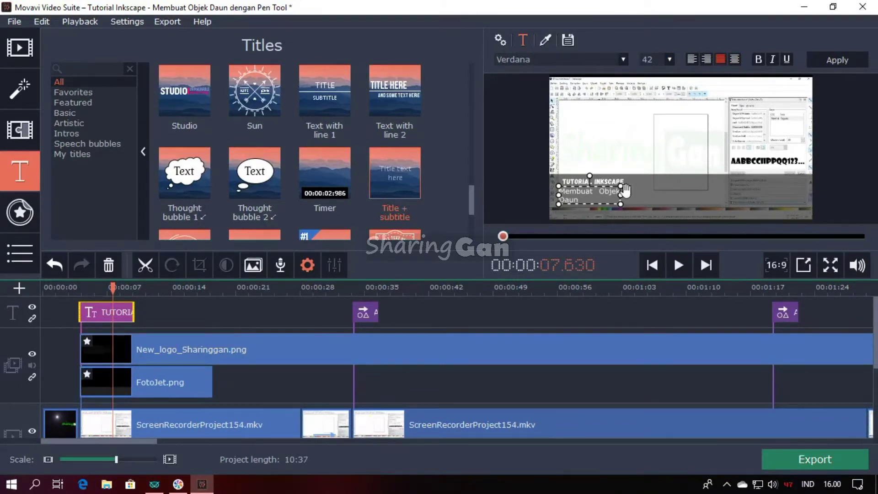
pyautogui.moveTo(630, 195)
pyautogui.mouseDown()
pyautogui.moveTo(663, 192)
pyautogui.moveTo(630, 198)
pyautogui.moveTo(630, 191)
pyautogui.mouseUp()
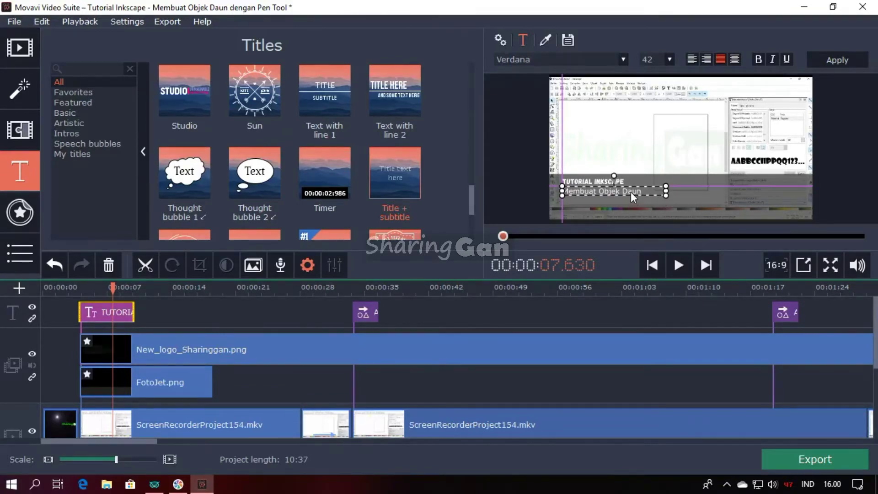
# Enlarge the subtitle to font size 72 and widen its box so Membuat Objek Daun fits on one line
pyautogui.click(669, 59)
pyautogui.click(659, 142)
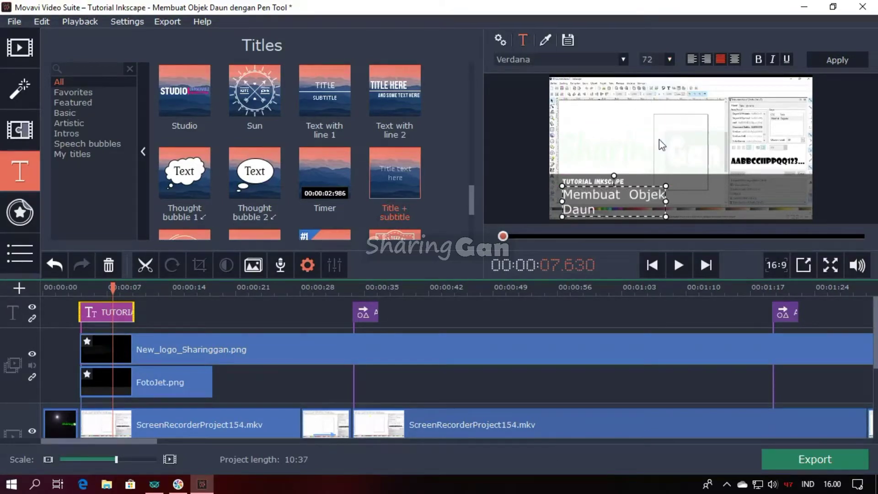
pyautogui.moveTo(664, 215); pyautogui.dragTo(709, 202)
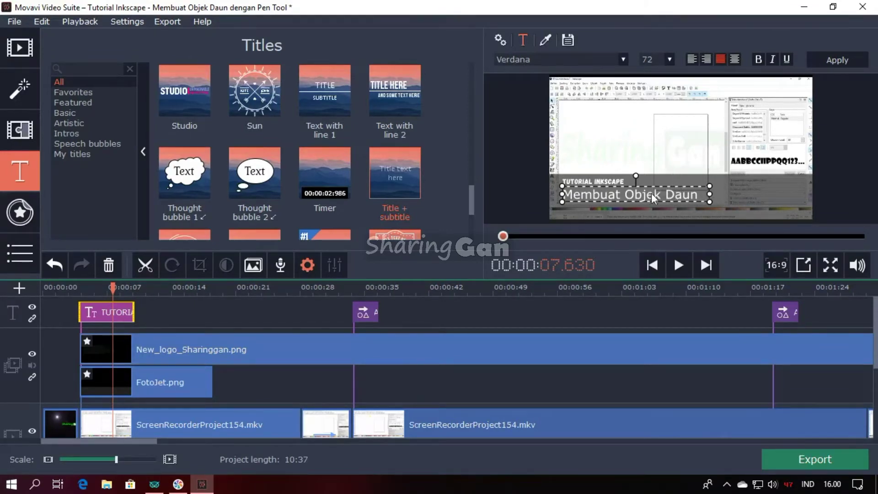
# Lower the subtitle slightly within the bar and bring TUTORIAL INKSCAPE down just above it, keeping their left edges aligned
pyautogui.moveTo(650, 193)
pyautogui.mouseDown()
pyautogui.moveTo(641, 197)
pyautogui.moveTo(651, 197)
pyautogui.mouseUp()
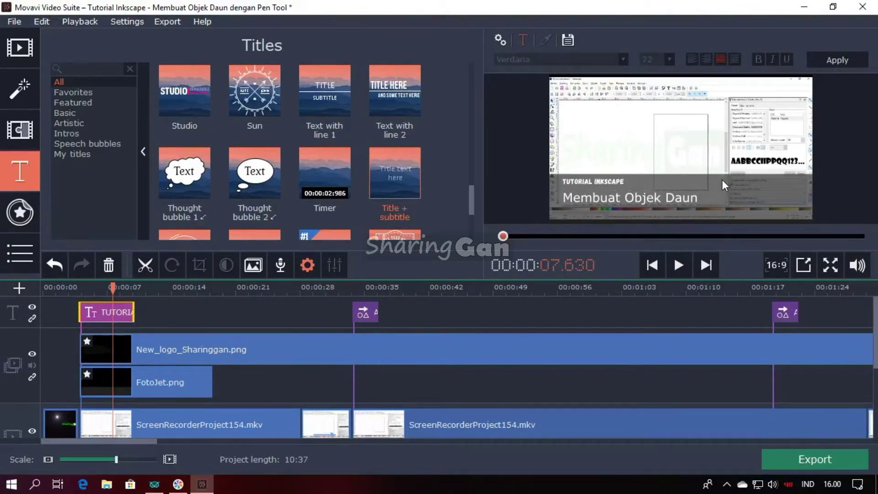
pyautogui.click(608, 184)
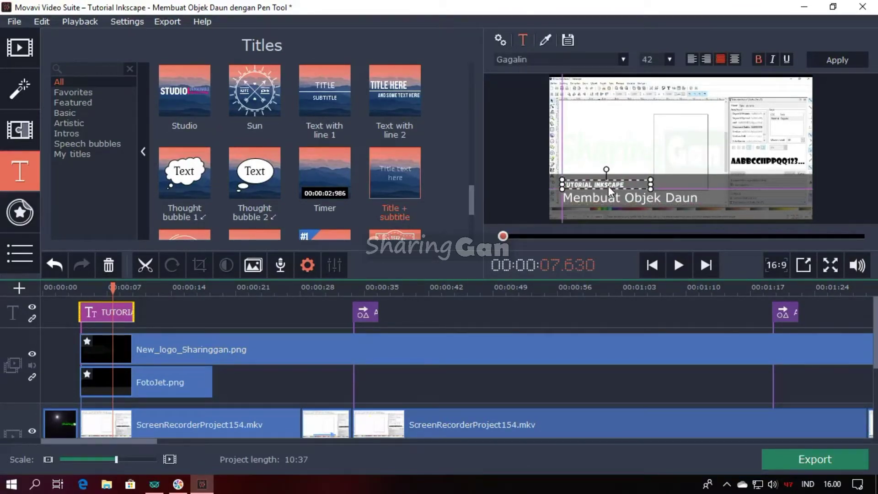
pyautogui.click(720, 183)
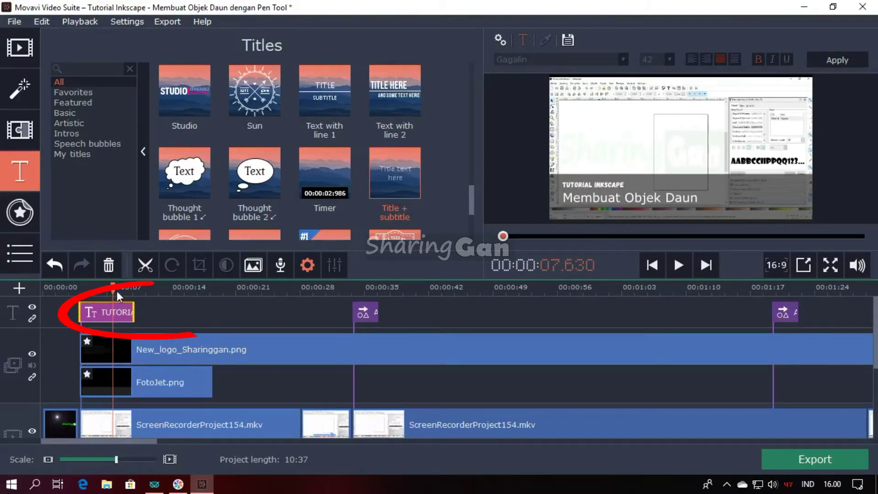
# Extend the title clip to end together with the FotoJet.png clip and preview the title bar along the timeline
pyautogui.moveTo(80, 314); pyautogui.dragTo(210, 321)
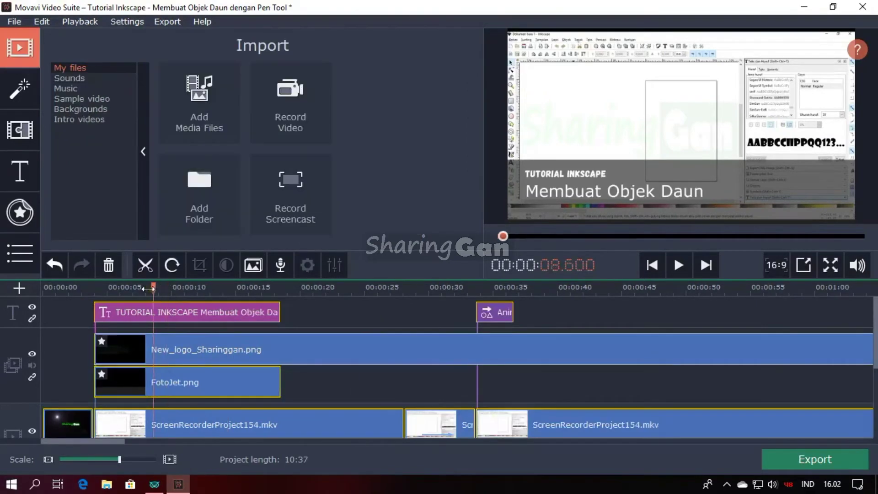
pyautogui.moveTo(157, 287); pyautogui.dragTo(247, 289)
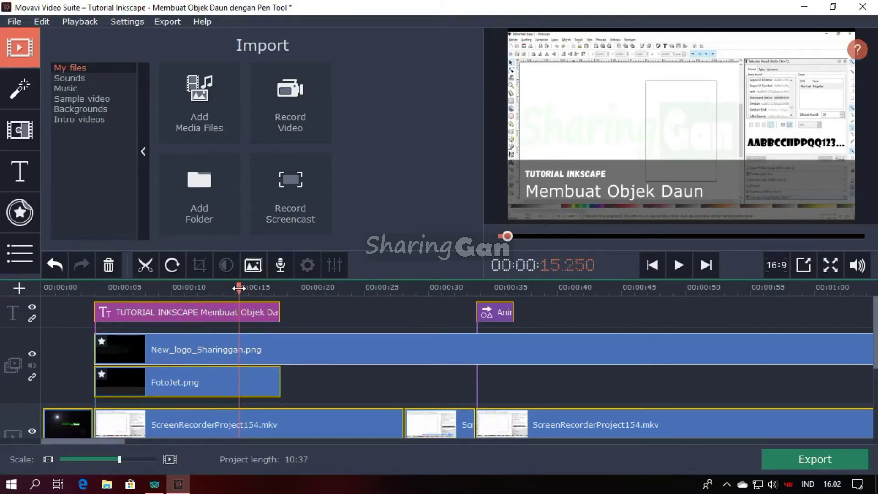
pyautogui.moveTo(238, 287); pyautogui.dragTo(95, 282)
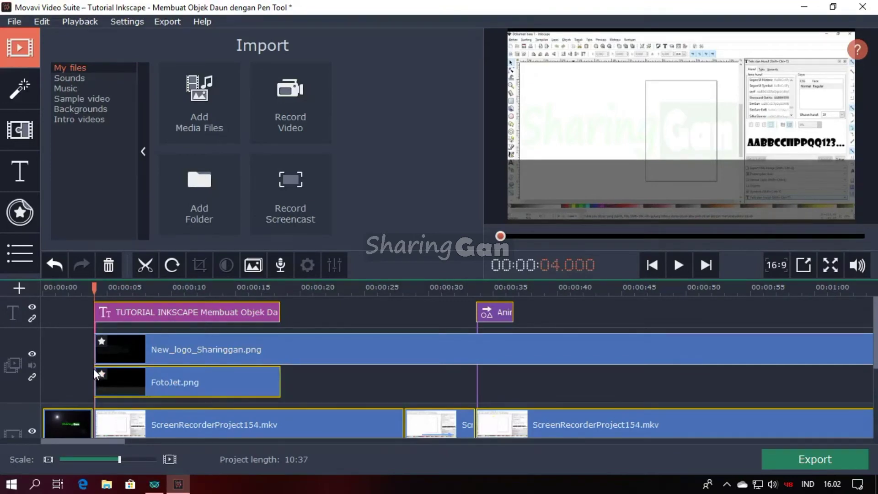
# Add an animation to the FotoJet.png clip, placing its two keyframes at the clip's start and at 7 seconds
pyautogui.click(95, 368)
pyautogui.click(129, 287)
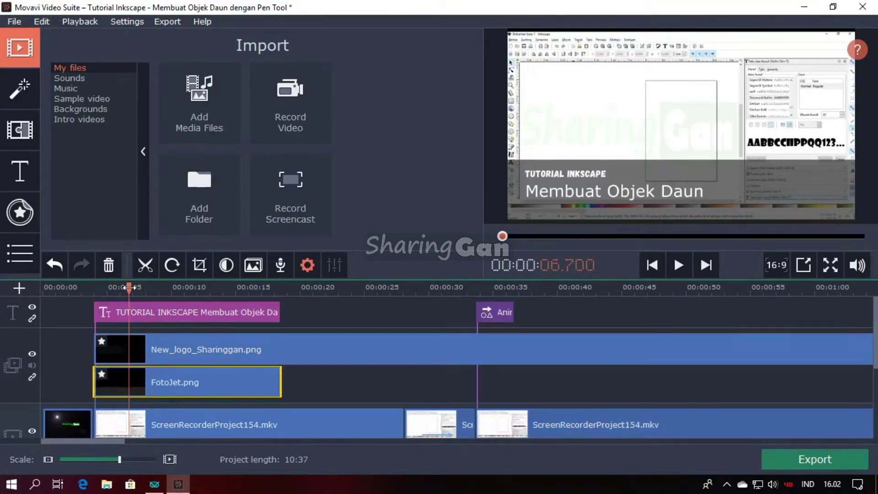
pyautogui.rightClick(128, 369)
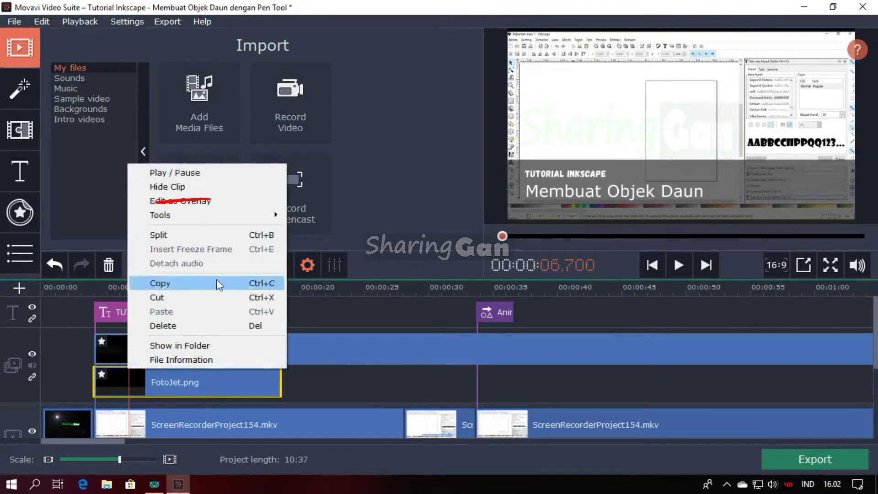
pyautogui.moveTo(259, 219)
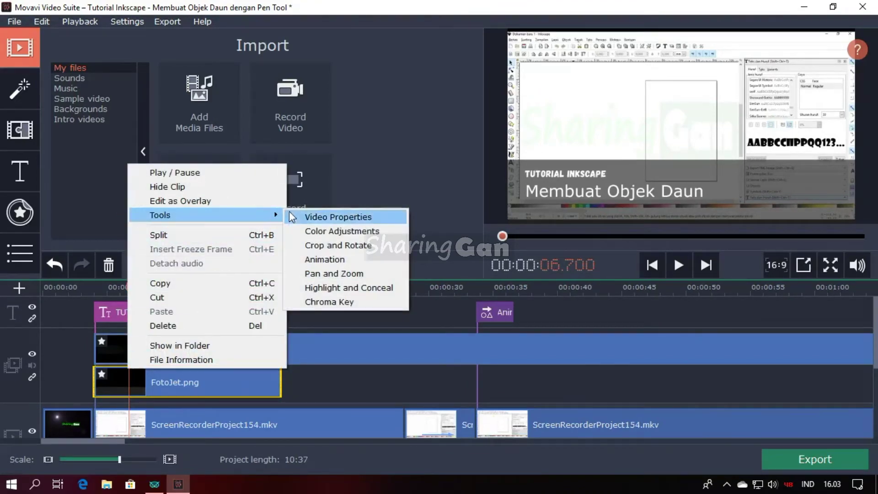
pyautogui.click(315, 259)
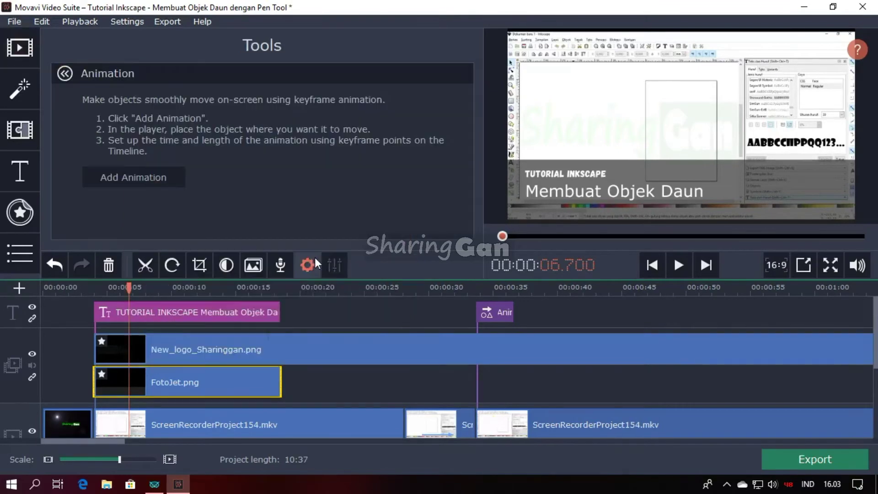
pyautogui.click(130, 180)
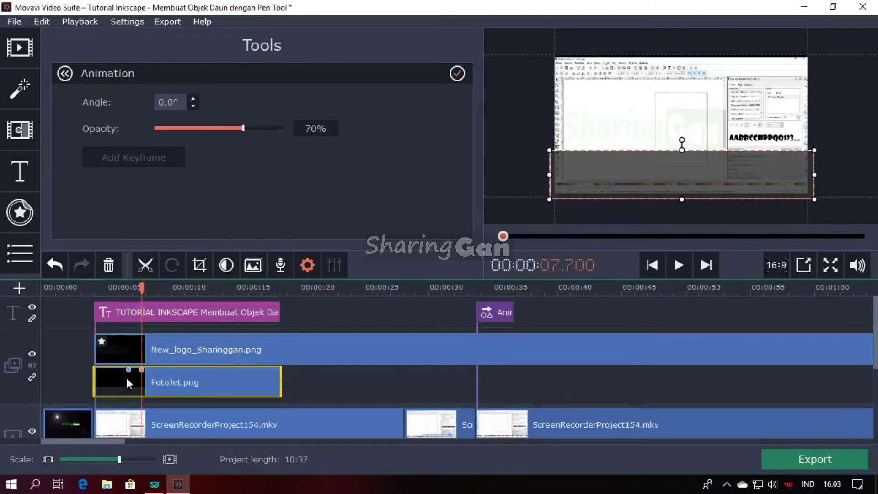
pyautogui.moveTo(127, 370)
pyautogui.mouseDown()
pyautogui.moveTo(94, 369)
pyautogui.moveTo(133, 369)
pyautogui.mouseUp()
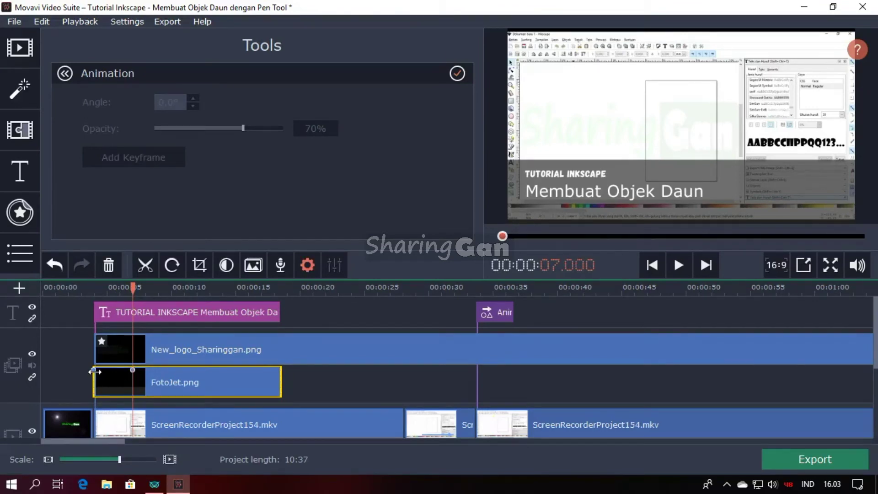
# Set the opacity of the FotoJet.png clip's starting keyframe to 0% and move its second keyframe to 6.35 seconds
pyautogui.rightClick(95, 371)
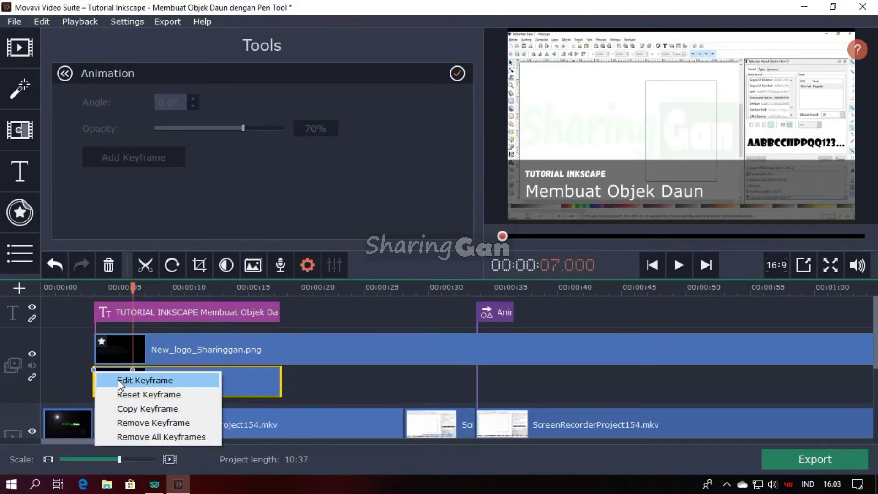
pyautogui.click(118, 381)
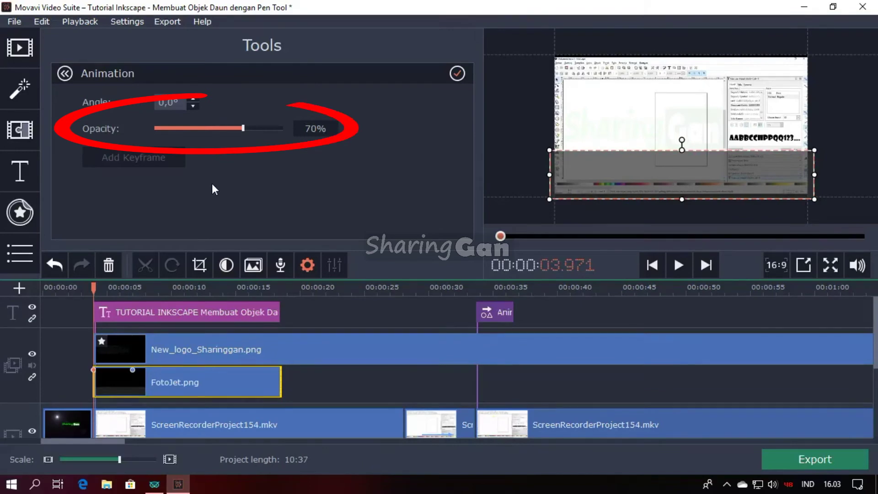
pyautogui.moveTo(243, 130); pyautogui.dragTo(155, 132)
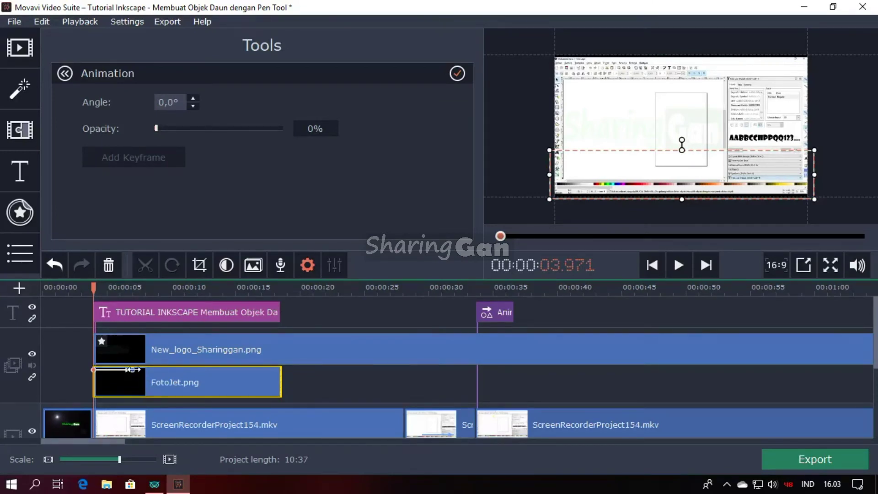
pyautogui.moveTo(132, 368); pyautogui.dragTo(125, 369)
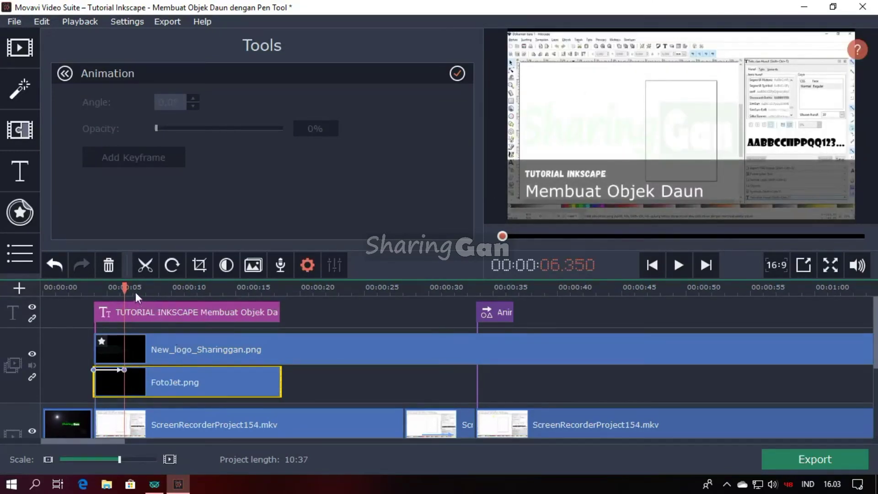
# Add two more keyframes to the FotoJet.png clip, at 15.75 seconds and at the clip's end at 18.5 seconds
pyautogui.moveTo(124, 288); pyautogui.dragTo(245, 301)
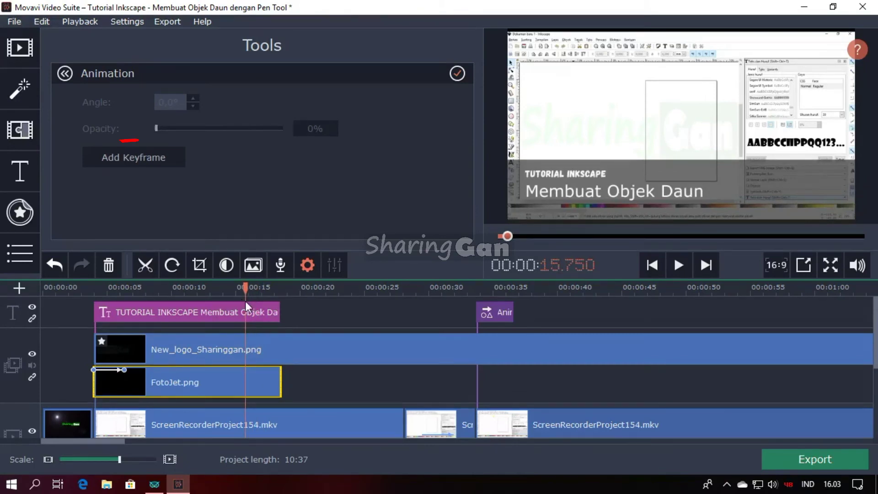
pyautogui.click(141, 160)
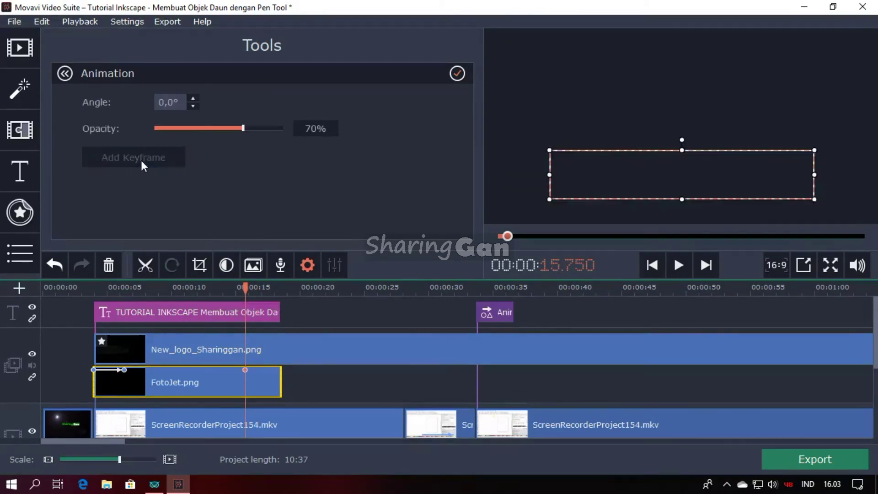
pyautogui.moveTo(246, 289); pyautogui.dragTo(280, 289)
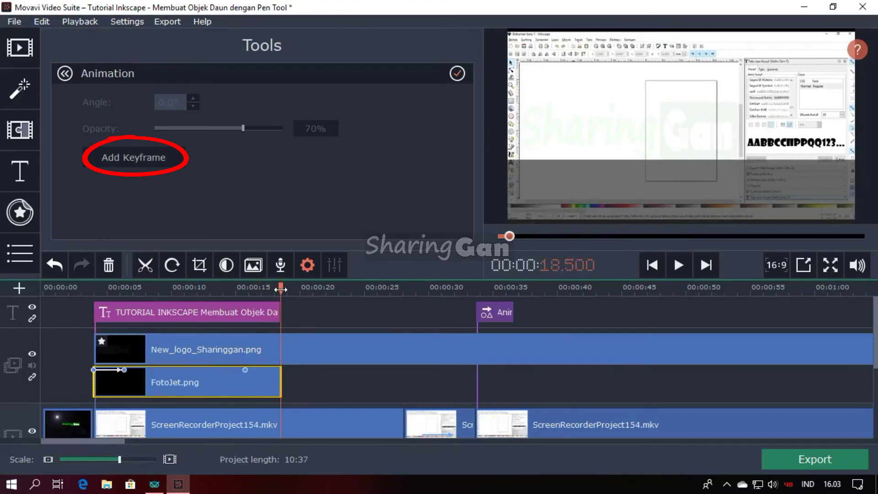
pyautogui.click(171, 167)
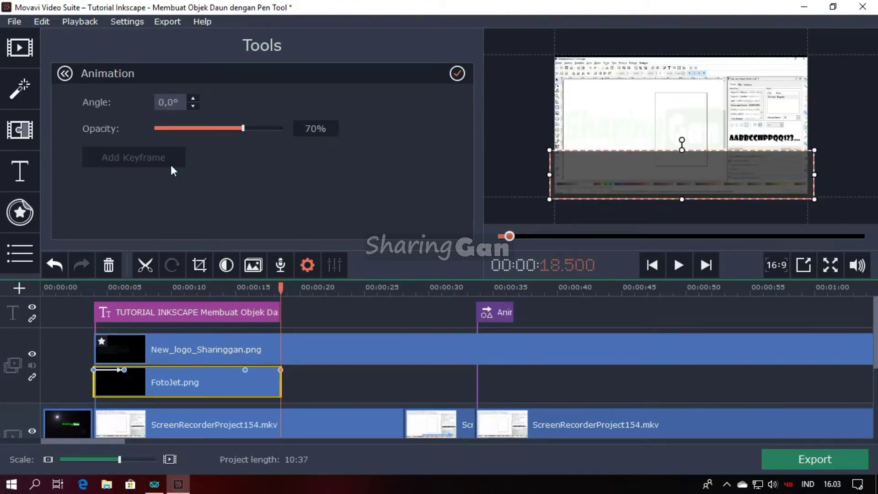
# Edit the keyframe at the end of the FotoJet.png clip and set its opacity to 0%
pyautogui.rightClick(282, 370)
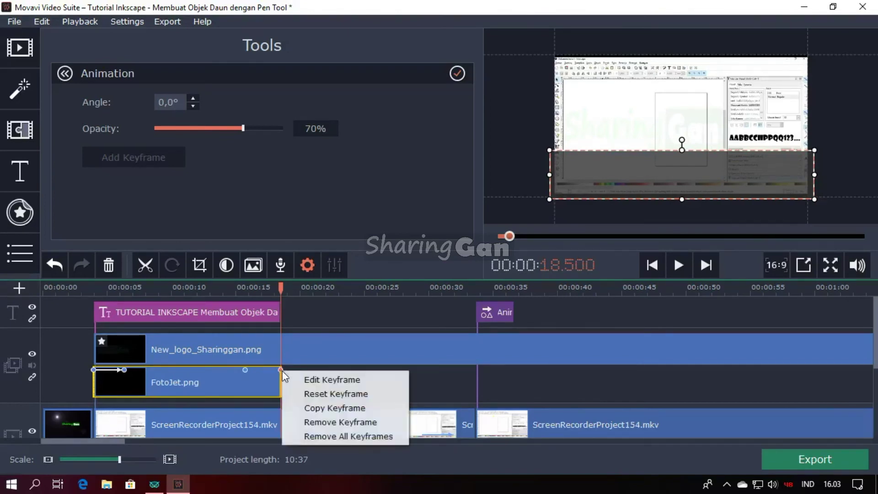
pyautogui.click(300, 380)
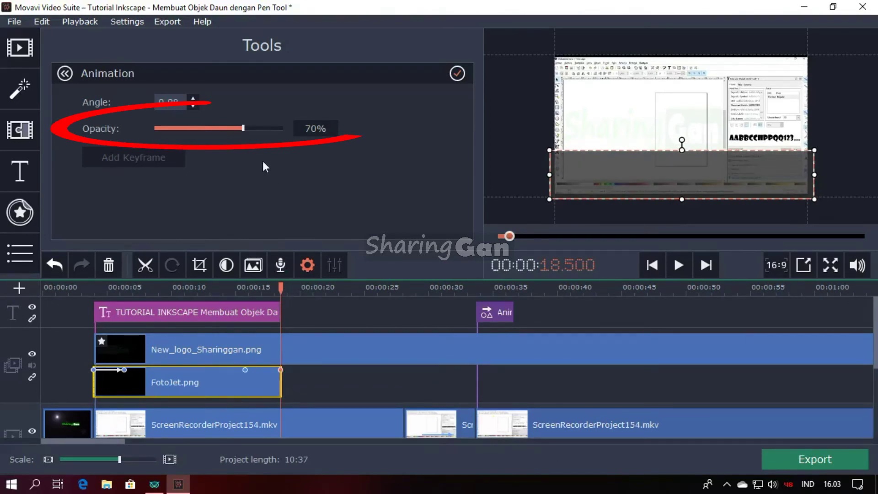
pyautogui.moveTo(244, 130); pyautogui.dragTo(156, 125)
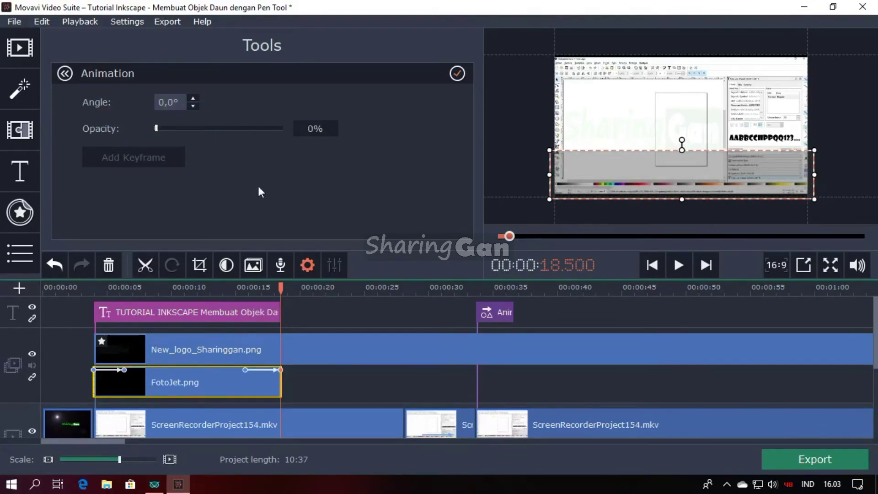
# Play the title bar's fade-in and fade-out from 3.5 seconds, and save the project
pyautogui.moveTo(281, 286); pyautogui.dragTo(88, 285)
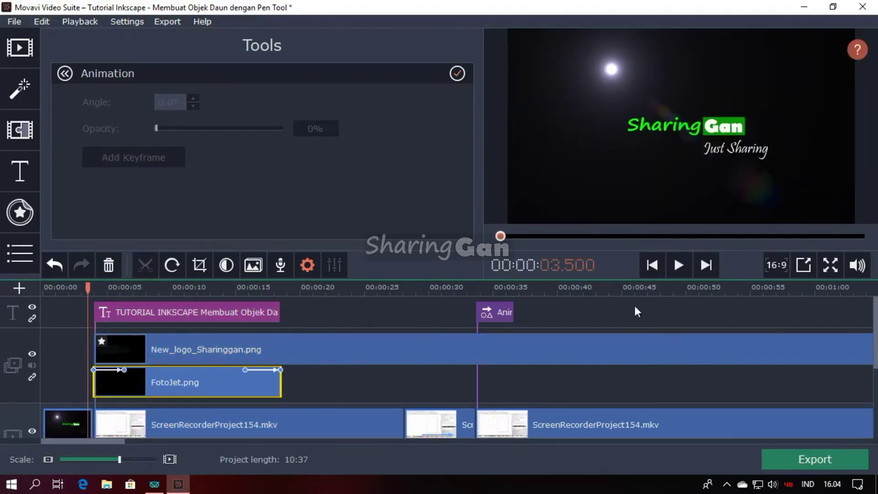
pyautogui.click(678, 270)
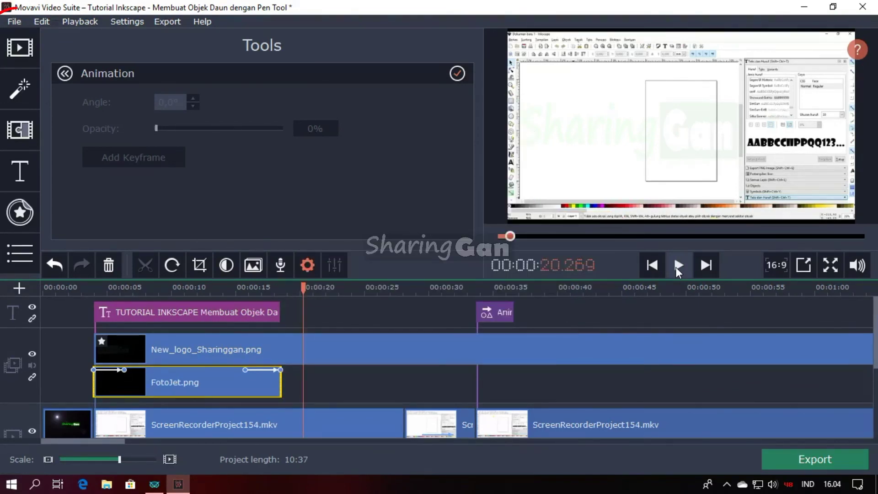
pyautogui.click(16, 23)
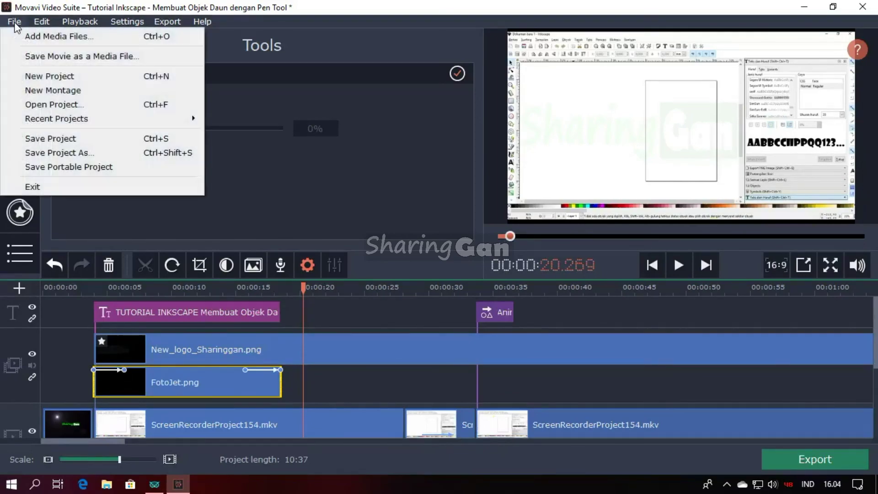
pyautogui.click(51, 139)
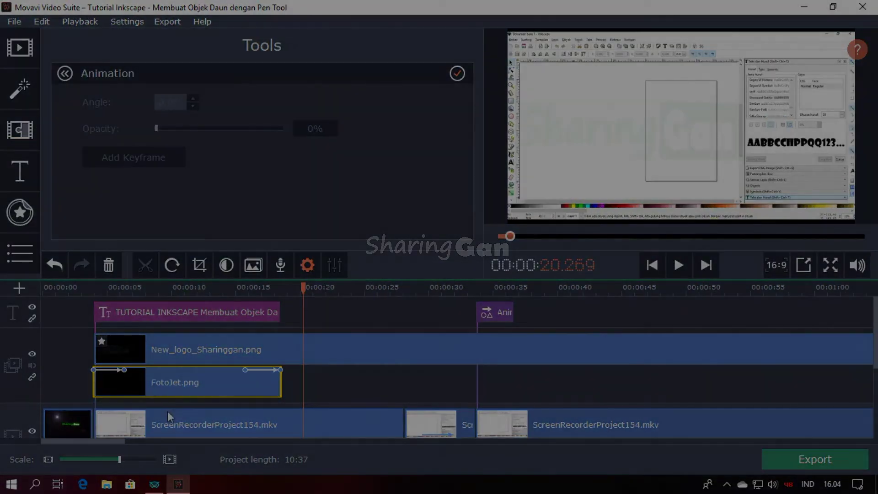